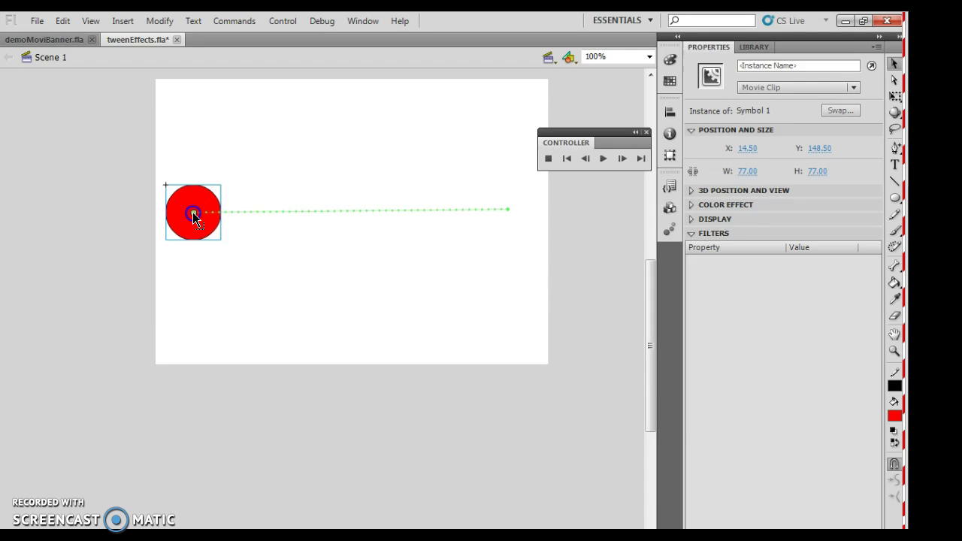
Step: Nudge the circle's start point lower and drag the middle of its motion path into a deep downward curve
mouse_move(192, 212)
mouse_down()
mouse_move(194, 266)
mouse_move(190, 208)
mouse_up()
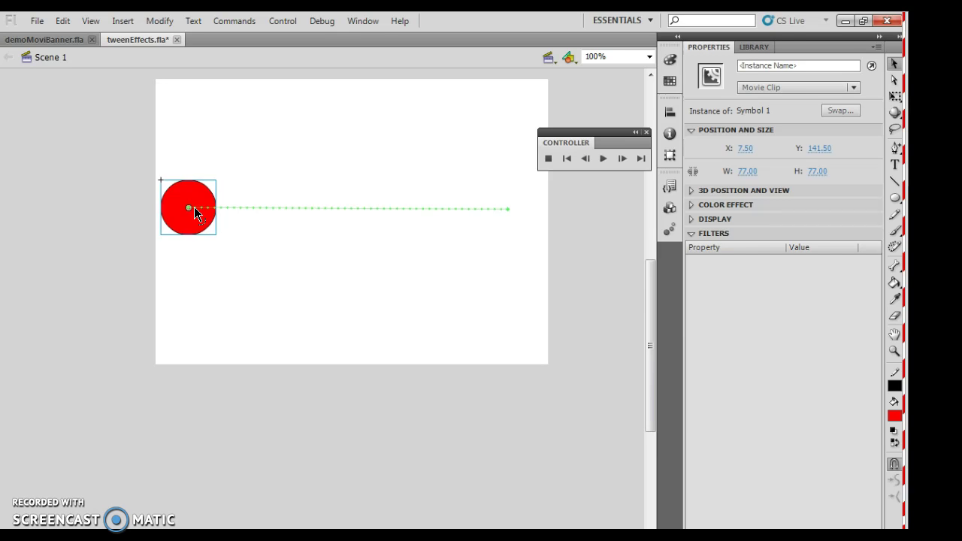
drag(194, 214, 225, 377)
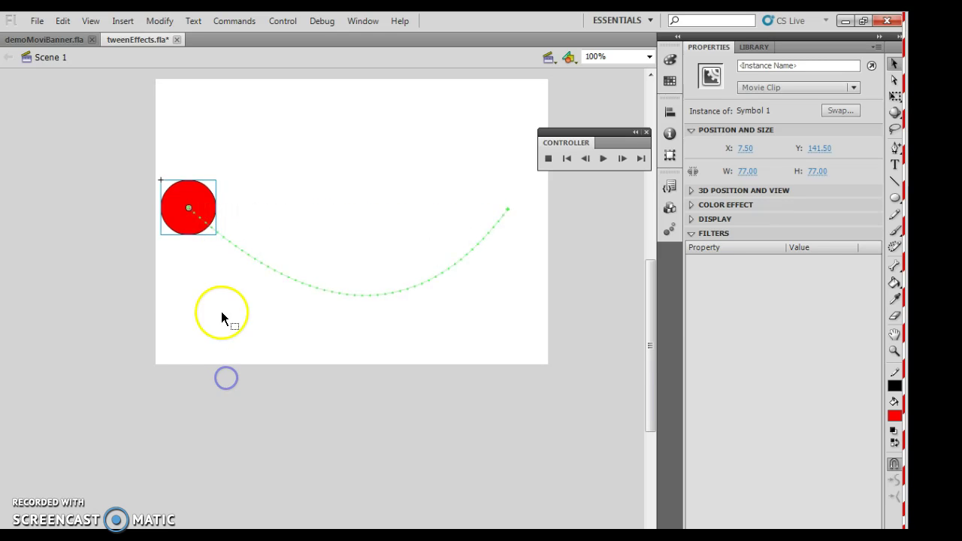
drag(247, 255, 148, 273)
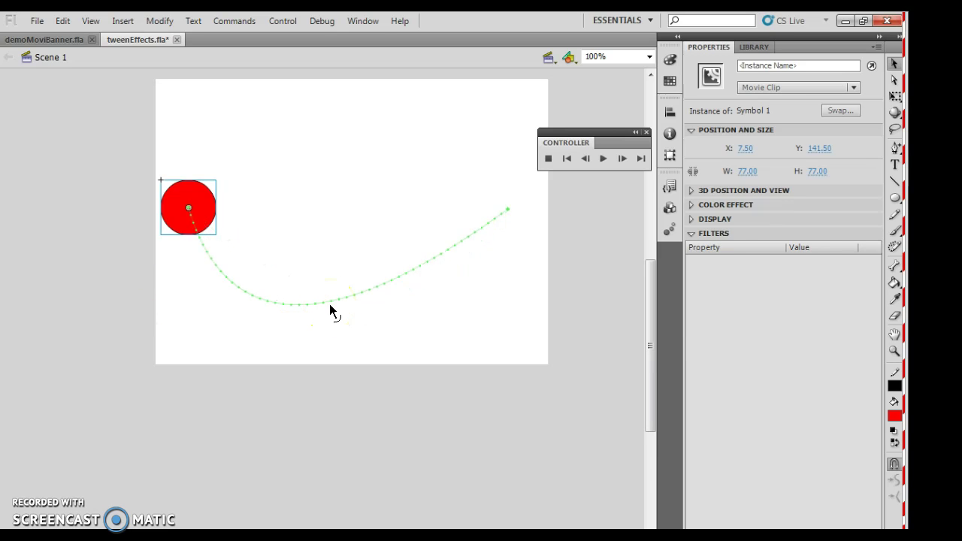
Step: Play the tween and step the ball back and forth along the curved path
key(Return)
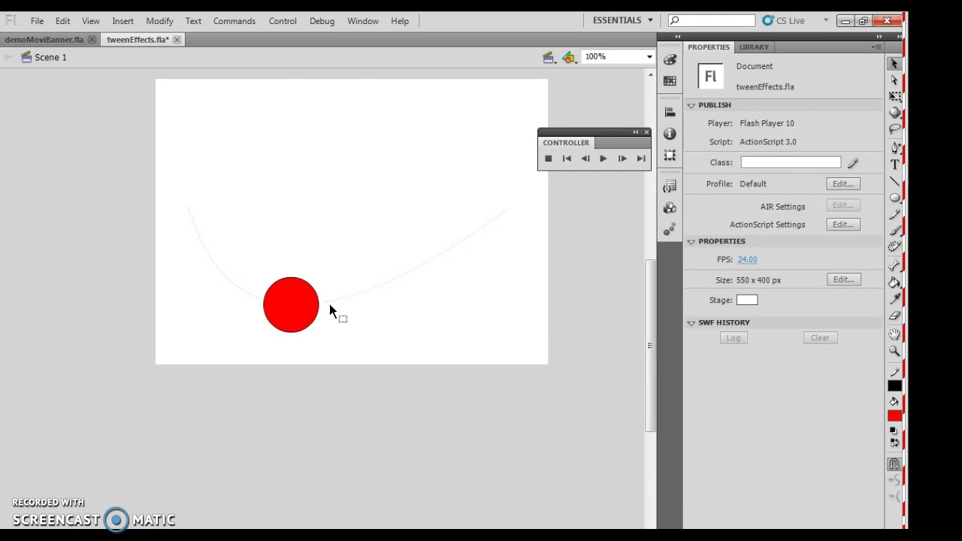
key(Return)
key(Return)
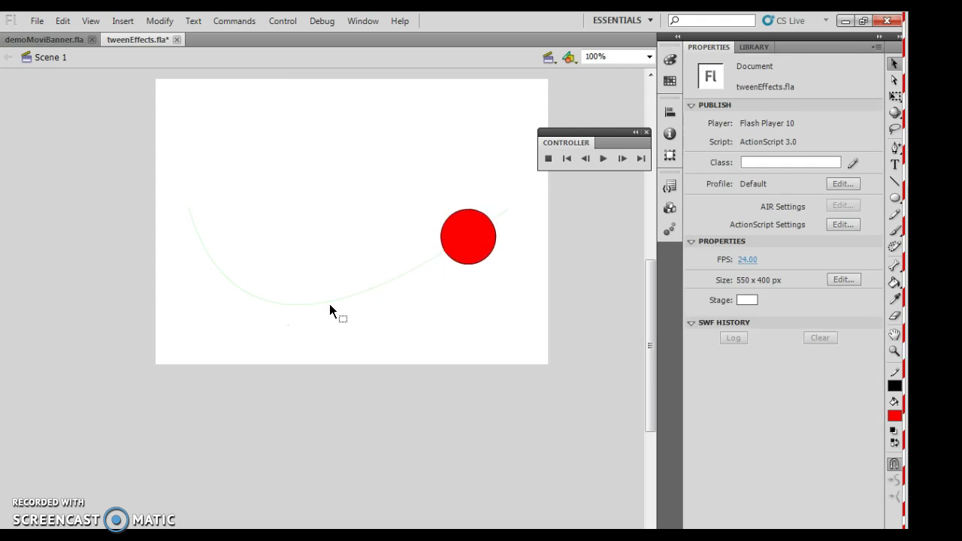
key(Return)
key(Return)
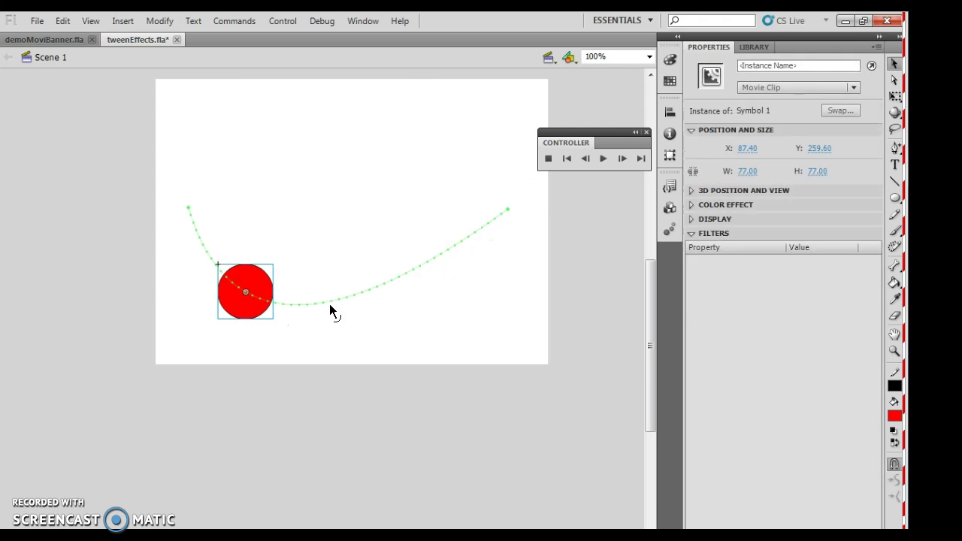
key(comma)
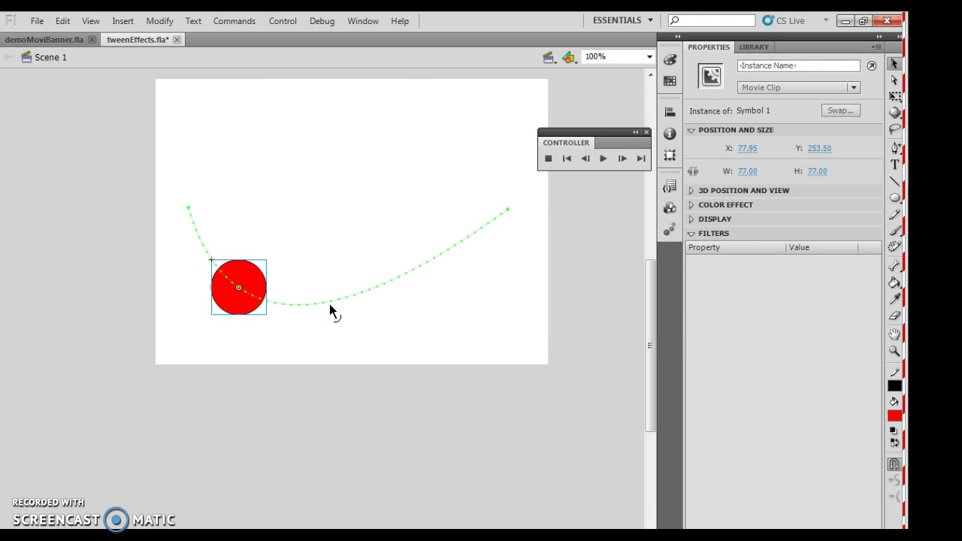
key(comma)
key(comma)
key(comma)
key(comma)
key(comma)
key(comma)
key(period)
key(period)
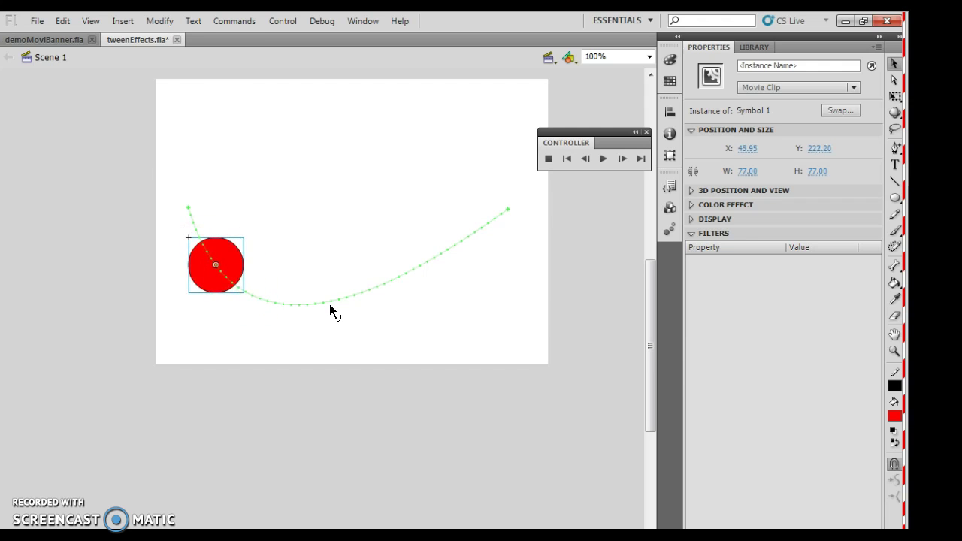
key(period)
key(comma)
key(comma)
key(comma)
key(comma)
key(comma)
key(comma)
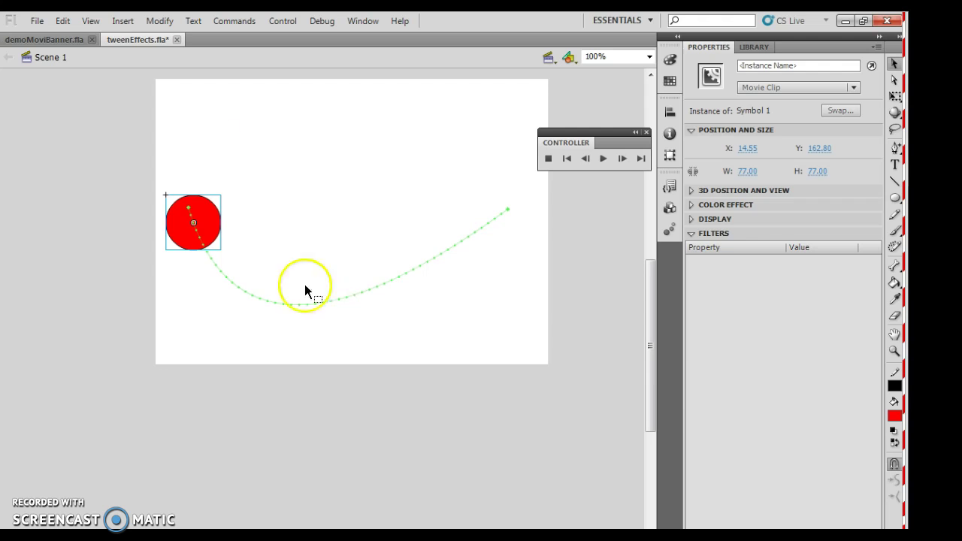
Step: Undo the path edits with Edit > Undo and Ctrl+Z until the path is straight again
click(63, 21)
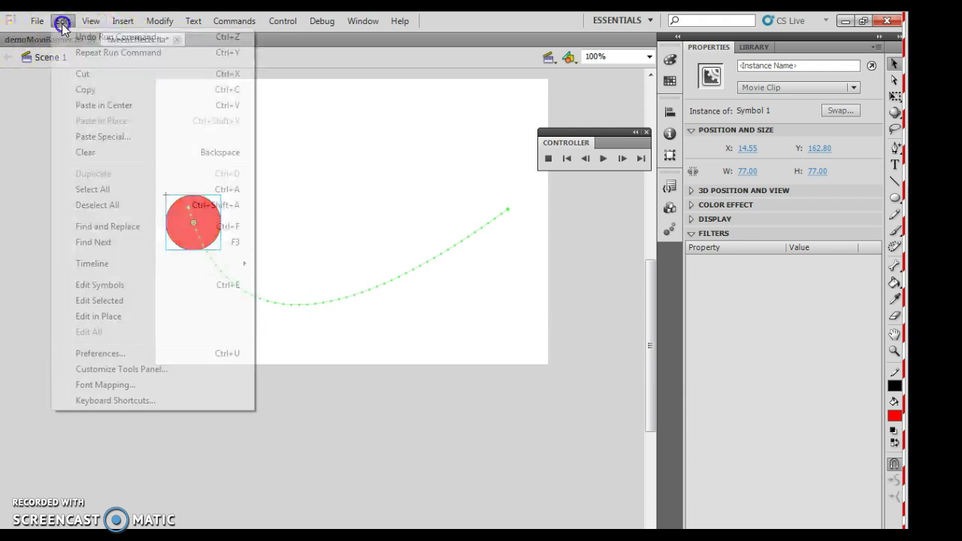
click(77, 36)
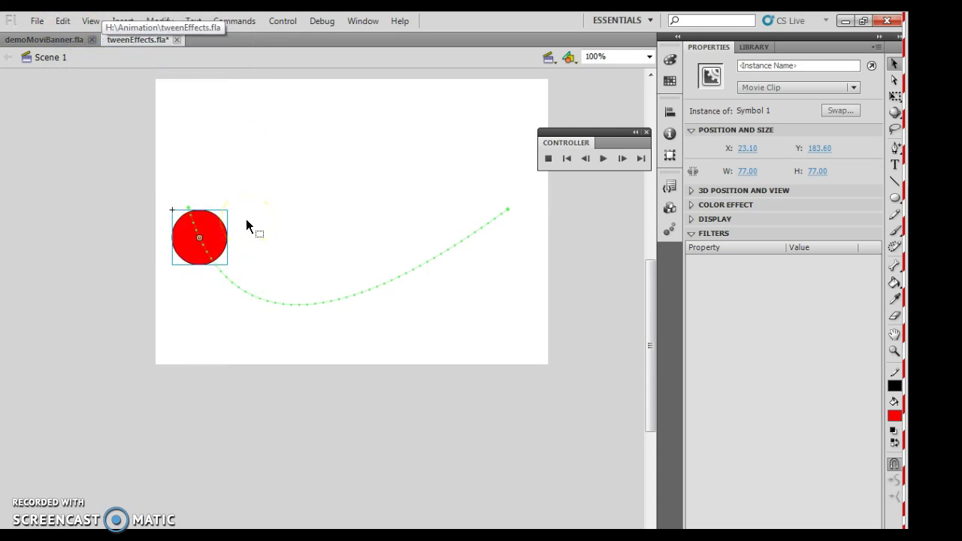
key(period)
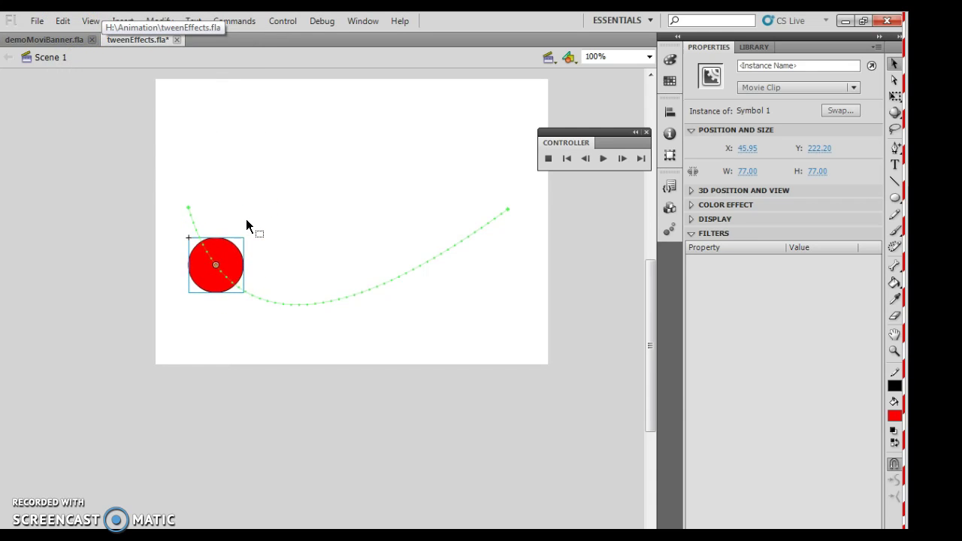
key(period)
key(period)
key(shift+period)
key(shift+comma)
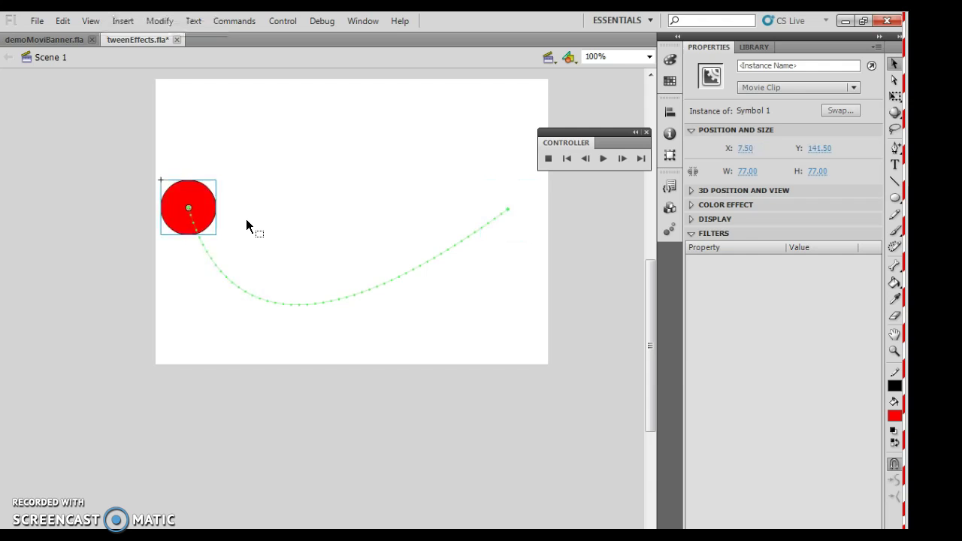
key(ctrl+z)
key(ctrl+z)
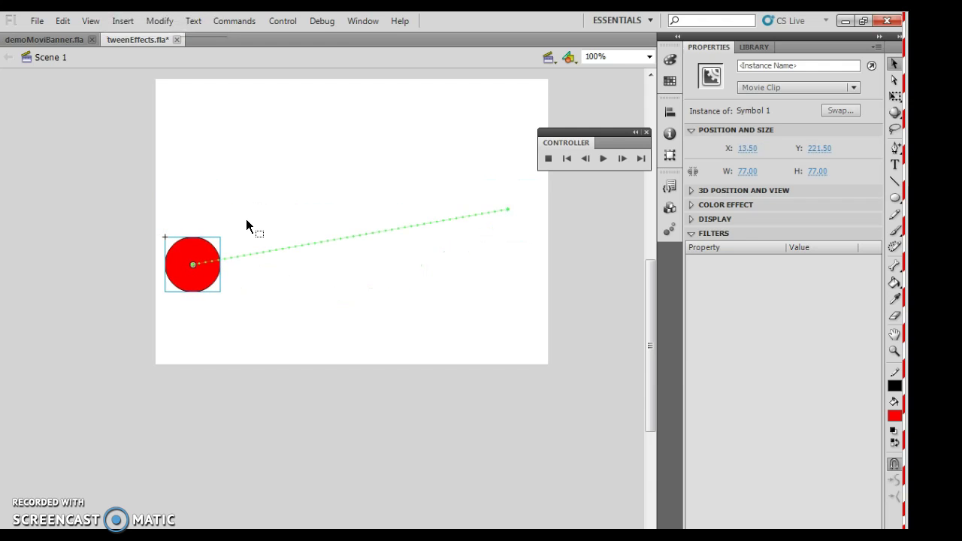
key(ctrl+z)
click(215, 243)
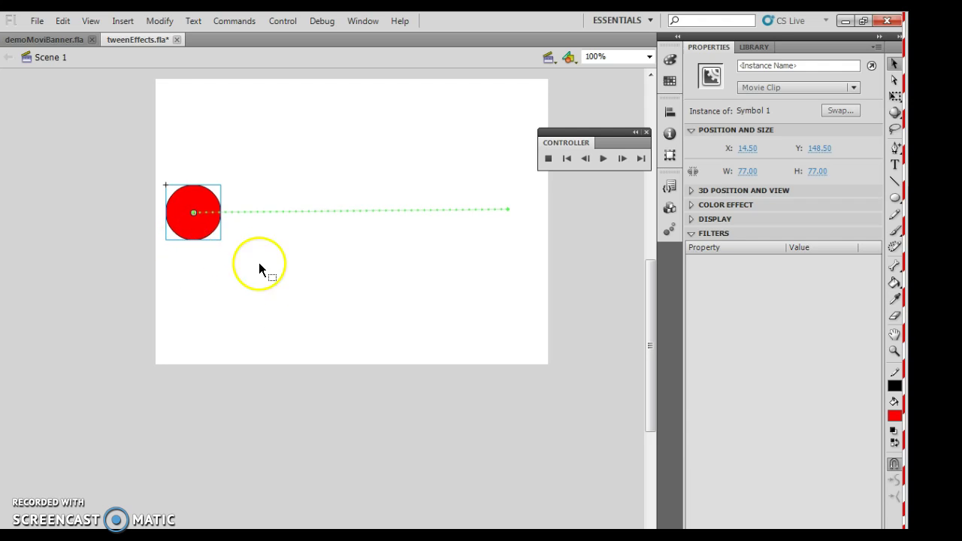
Step: Give the starting circle an Alpha color effect and drag Alpha down to 0%
drag(193, 265, 203, 212)
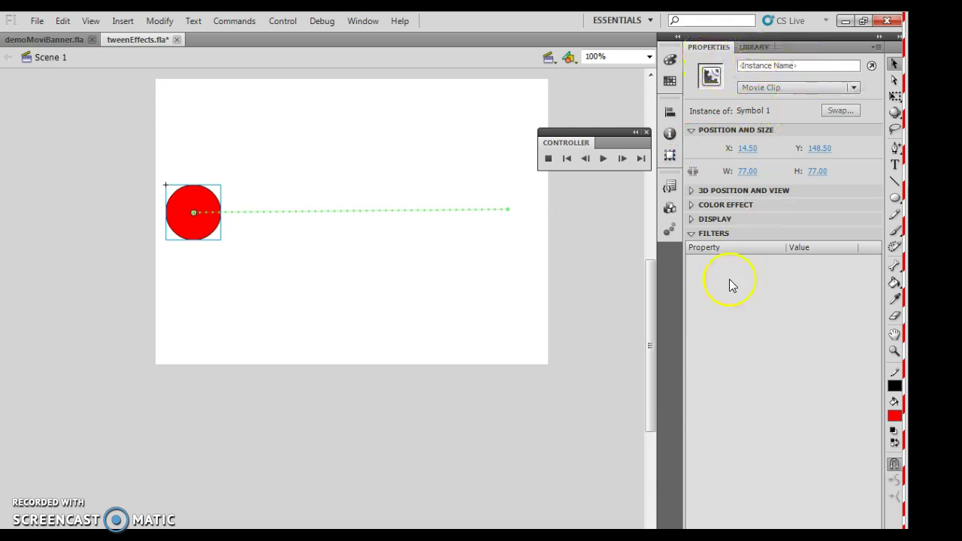
click(691, 205)
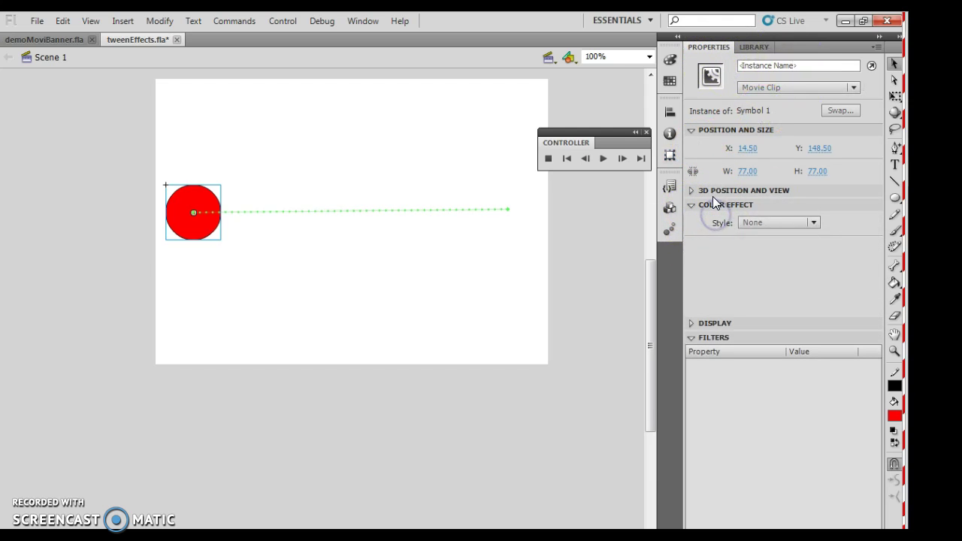
click(813, 223)
click(771, 302)
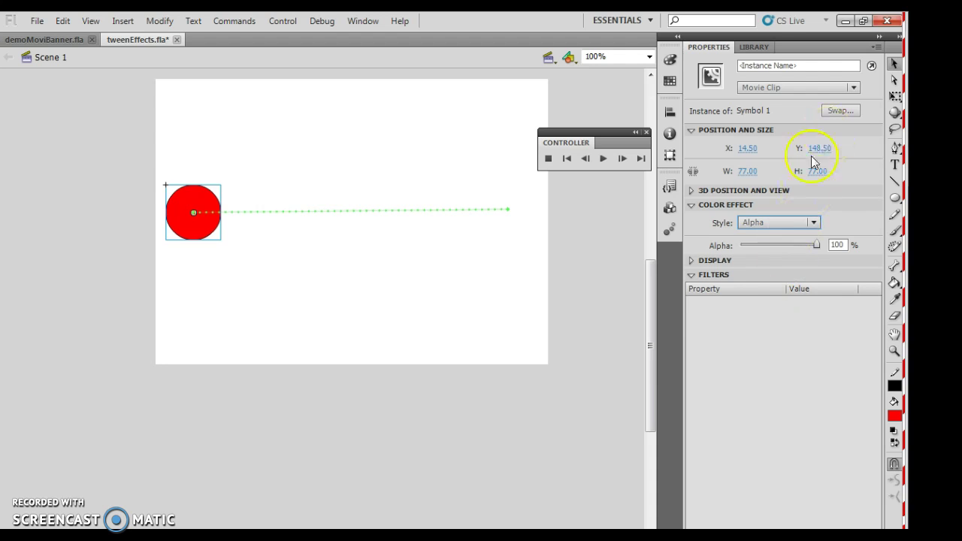
click(816, 244)
drag(816, 245, 743, 246)
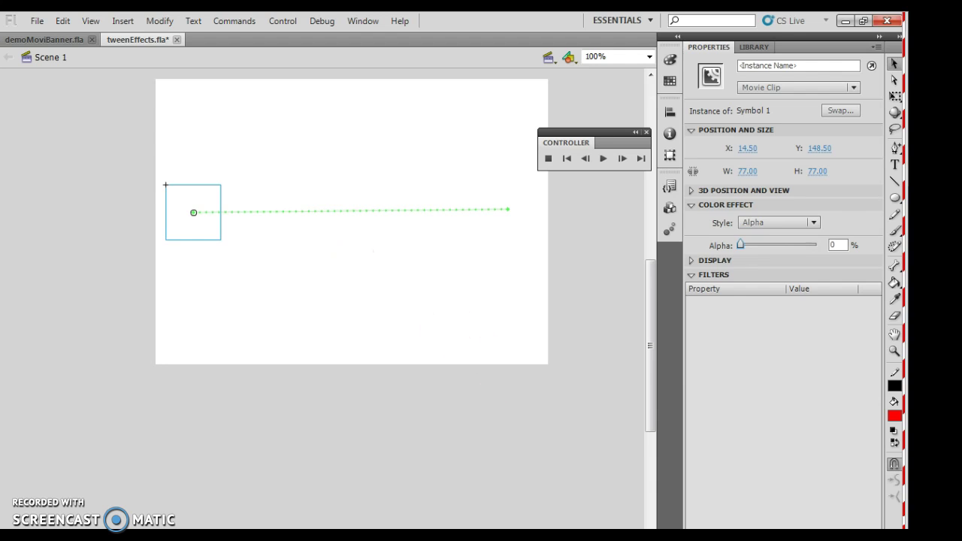
key(Return)
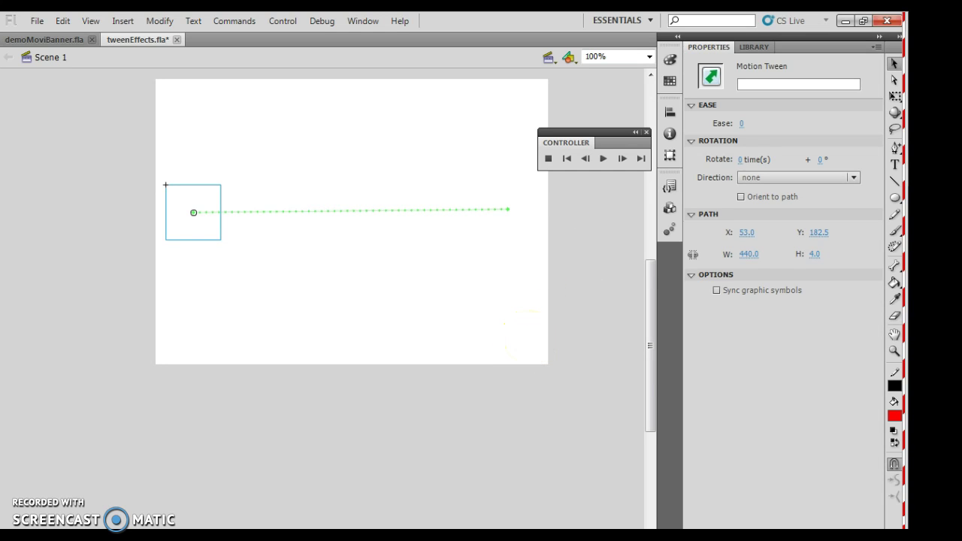
Step: At the tween's last frame, raise the circle's Alpha to 100% and preview the fade-in
key(Return)
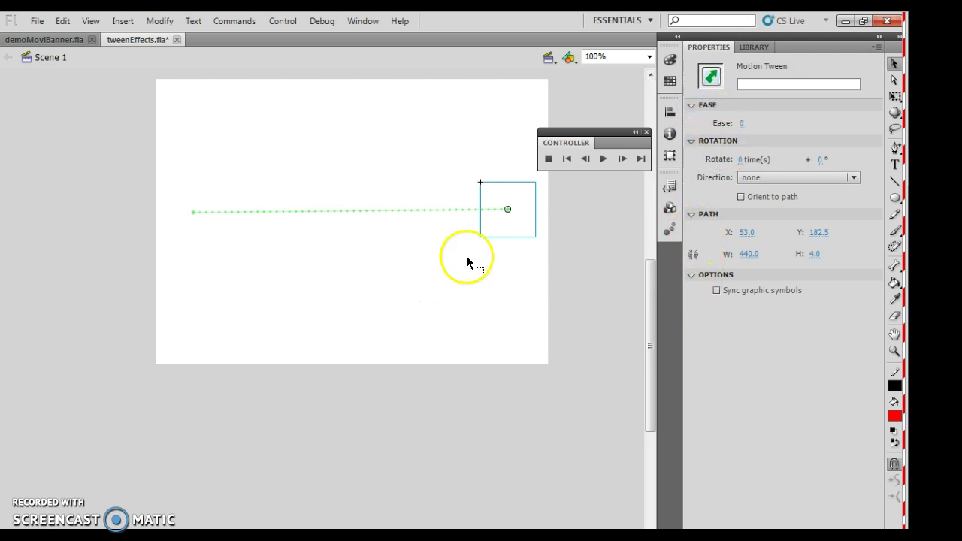
click(506, 211)
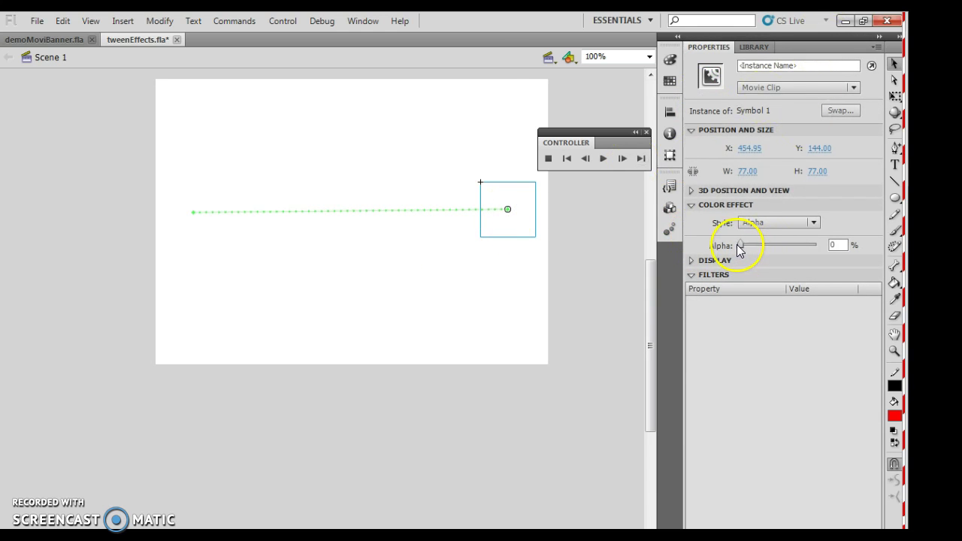
drag(740, 245, 826, 245)
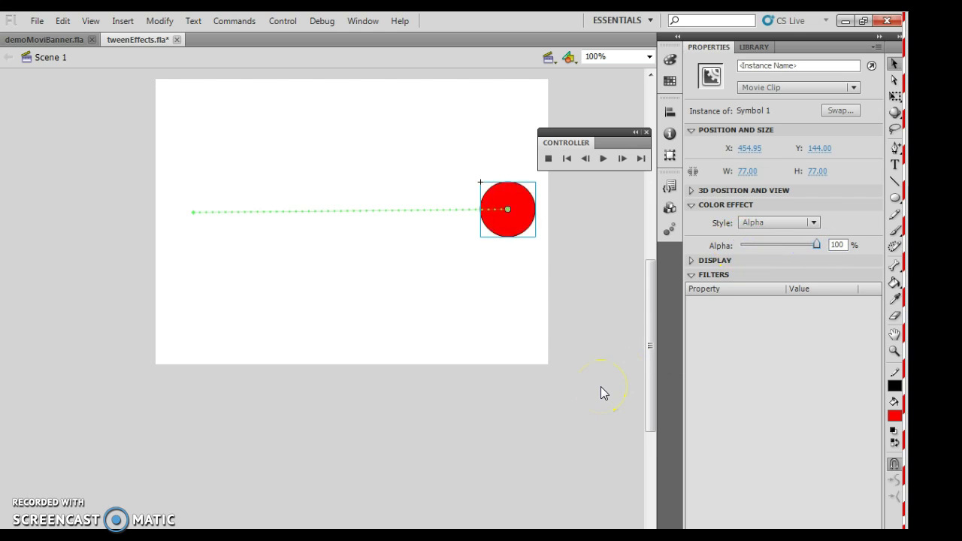
key(Return)
key(Return)
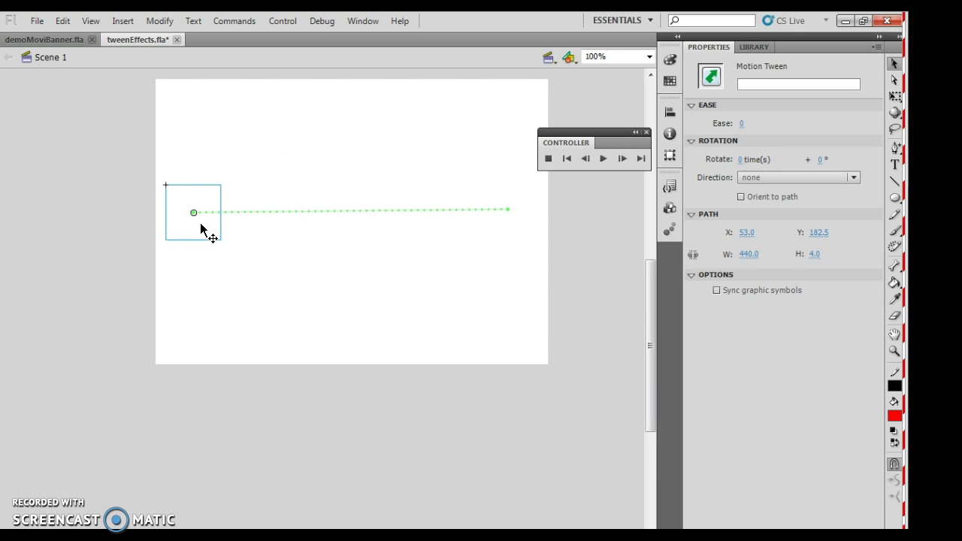
click(303, 211)
click(821, 235)
click(712, 380)
click(767, 66)
click(202, 235)
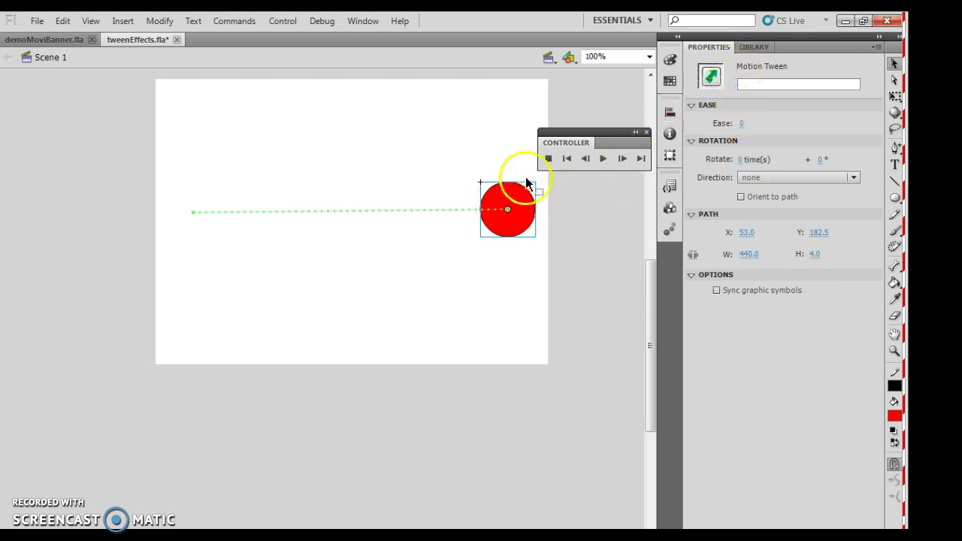
click(521, 178)
click(524, 207)
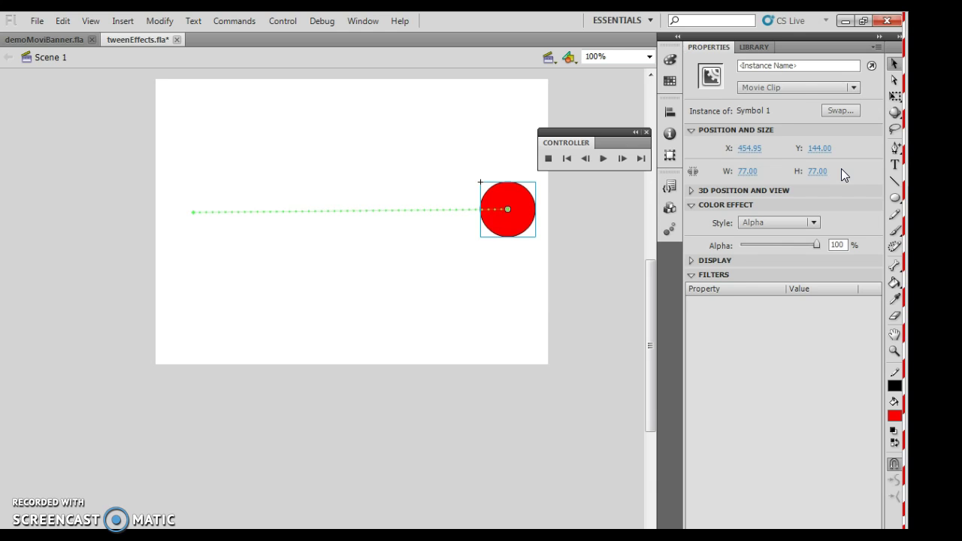
Step: Lock the circle's width and height proportions, then rewind the tween to frame 1
click(692, 179)
click(692, 173)
click(187, 537)
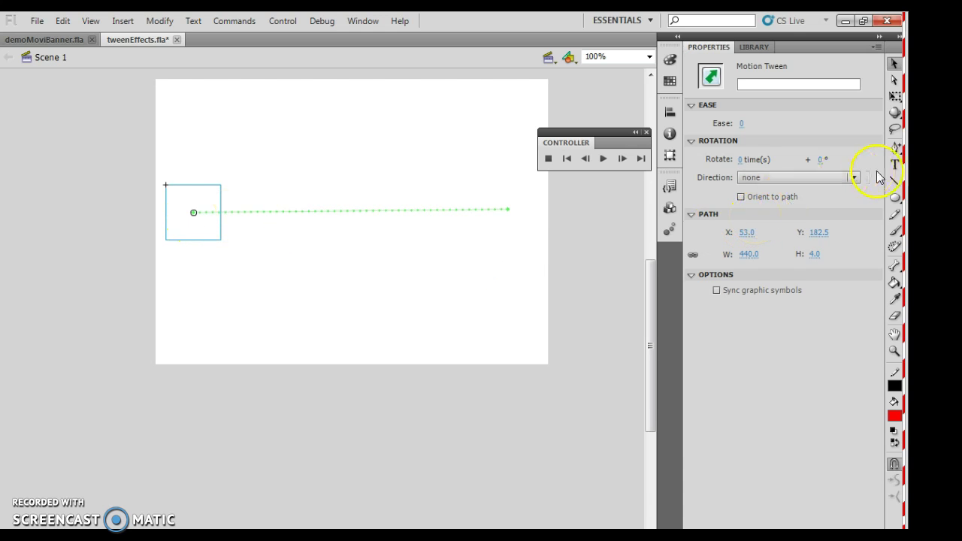
Step: At frame 1, make the circle fully opaque and shrink it to 30 px wide
click(218, 230)
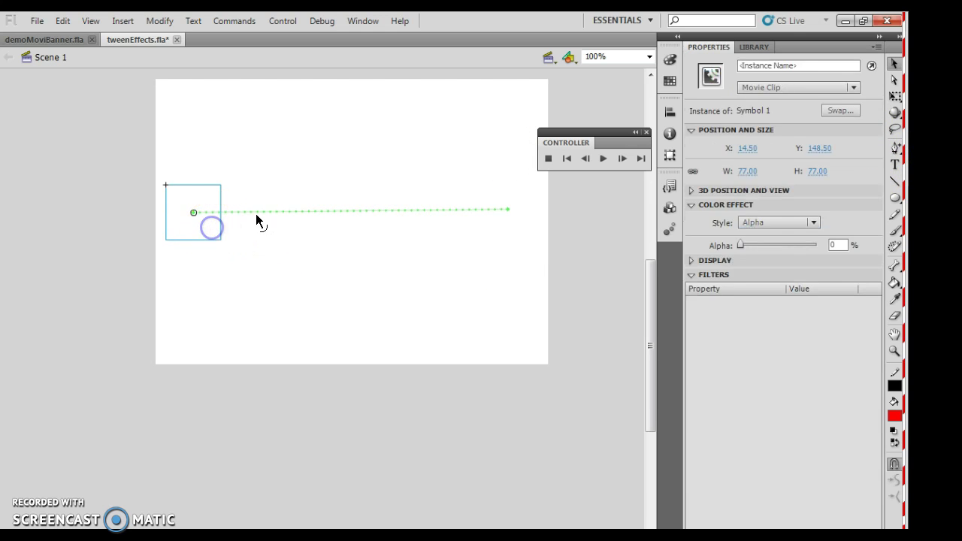
click(741, 246)
drag(741, 245, 866, 244)
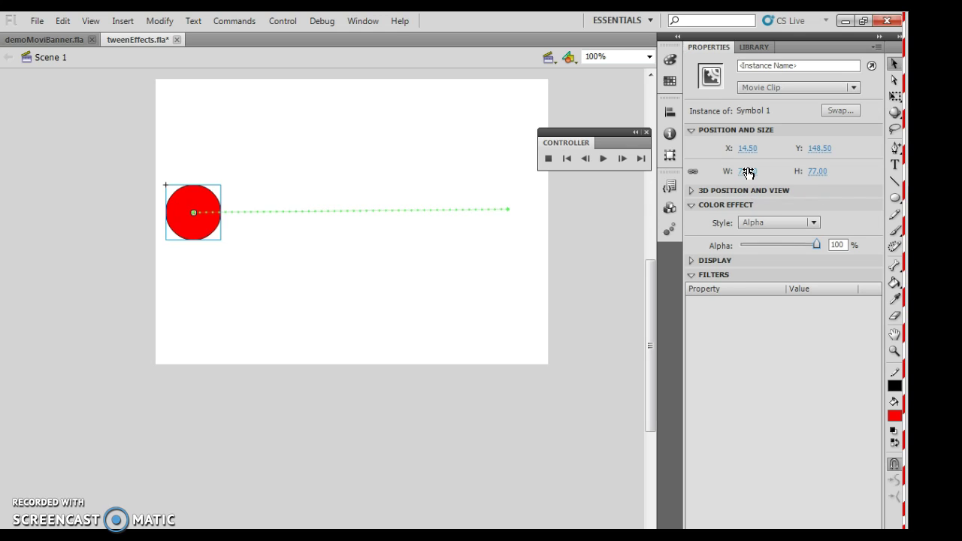
click(449, 232)
click(748, 172)
drag(748, 172, 721, 174)
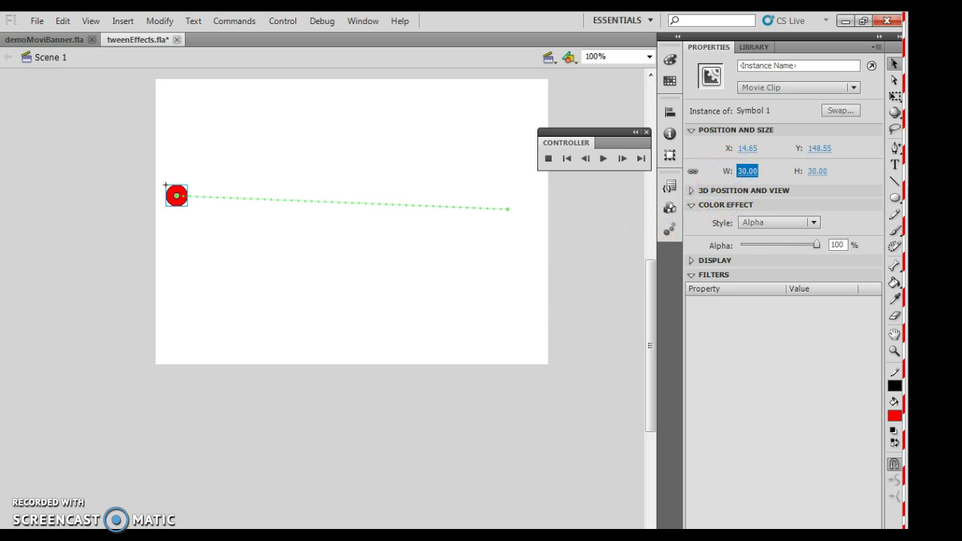
Step: At the last frame, enlarge the circle to 59 px wide and preview the tween
click(545, 537)
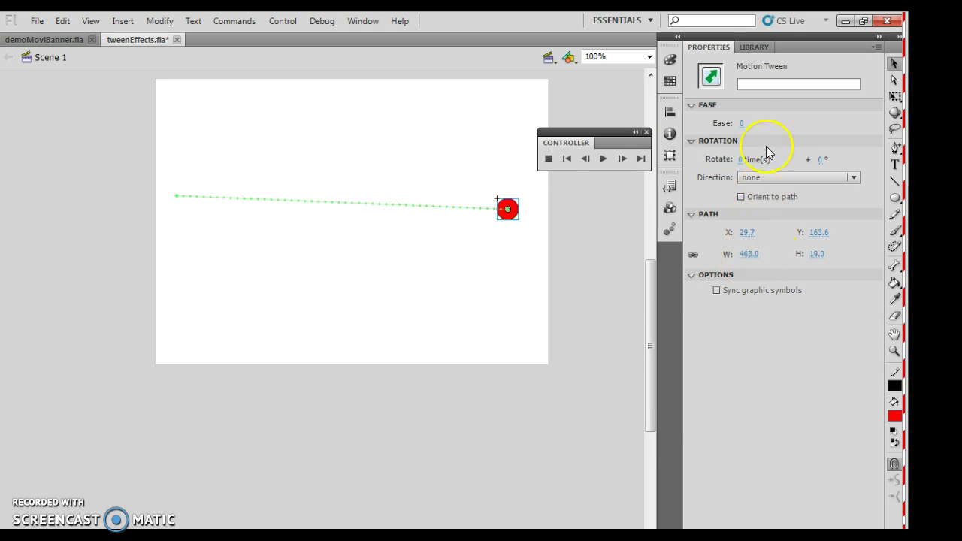
click(511, 218)
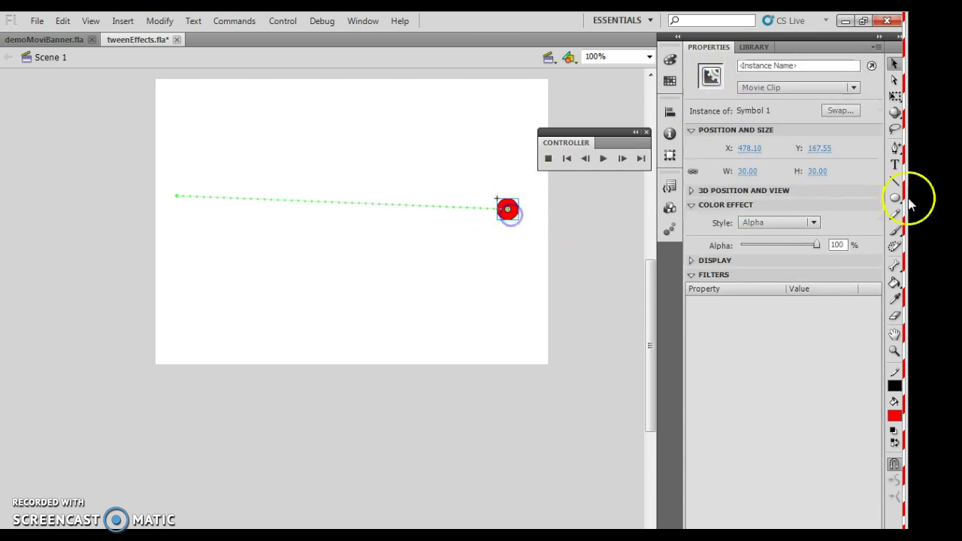
drag(748, 171, 766, 170)
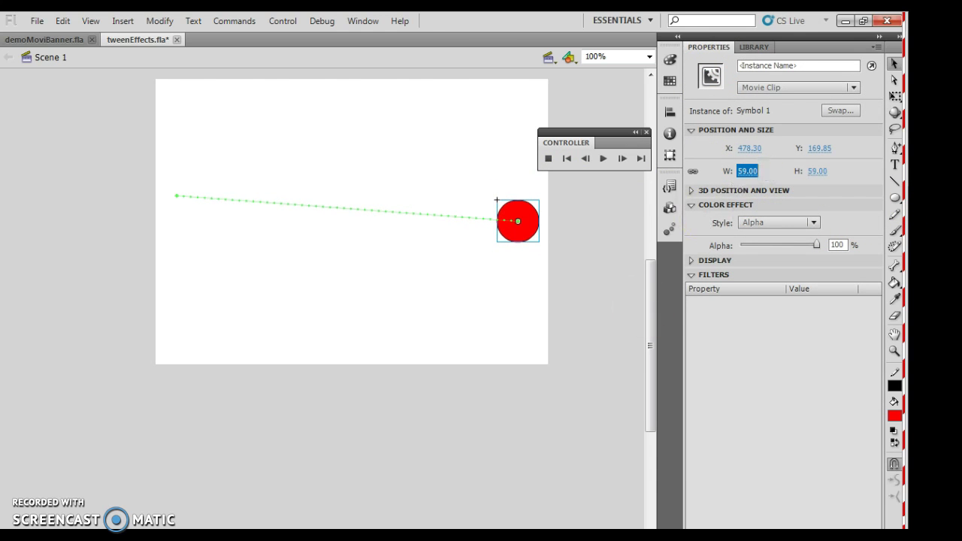
key(Return)
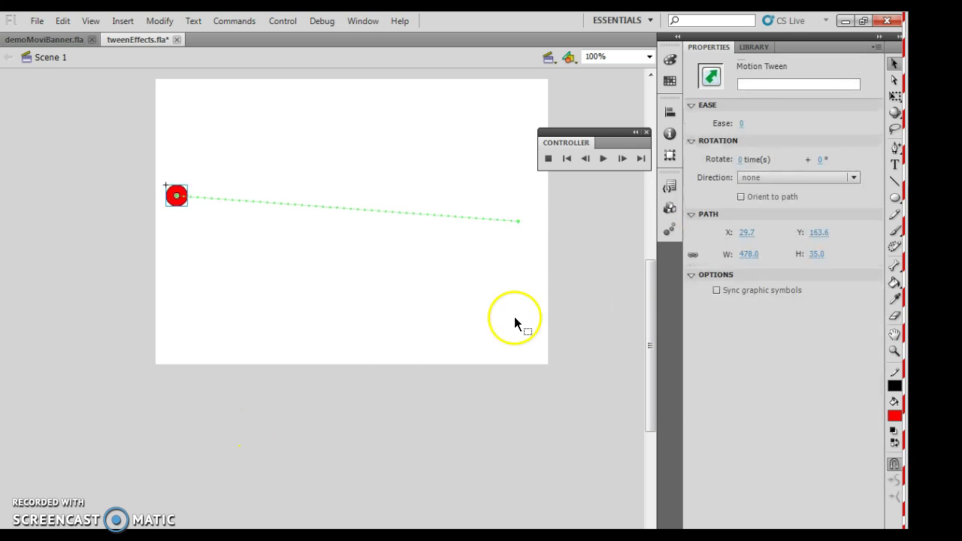
click(602, 159)
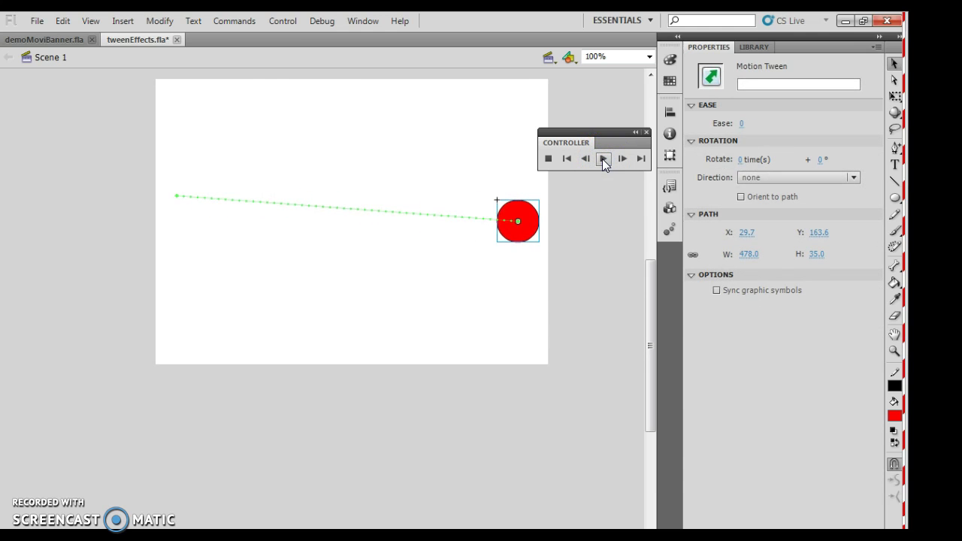
click(554, 181)
Step: Back at frame 1, set the circle's Alpha to 0% and play the fade-in
key(shift+comma)
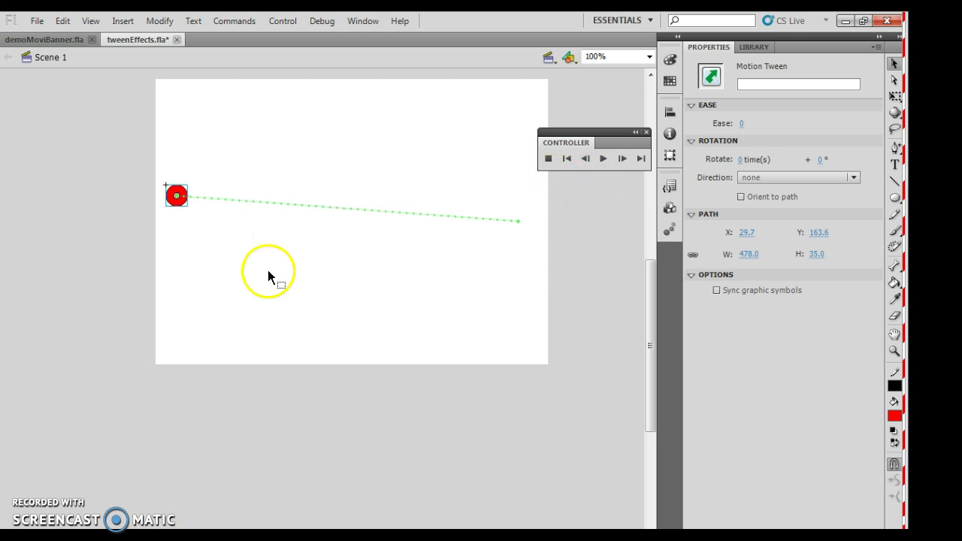
click(180, 199)
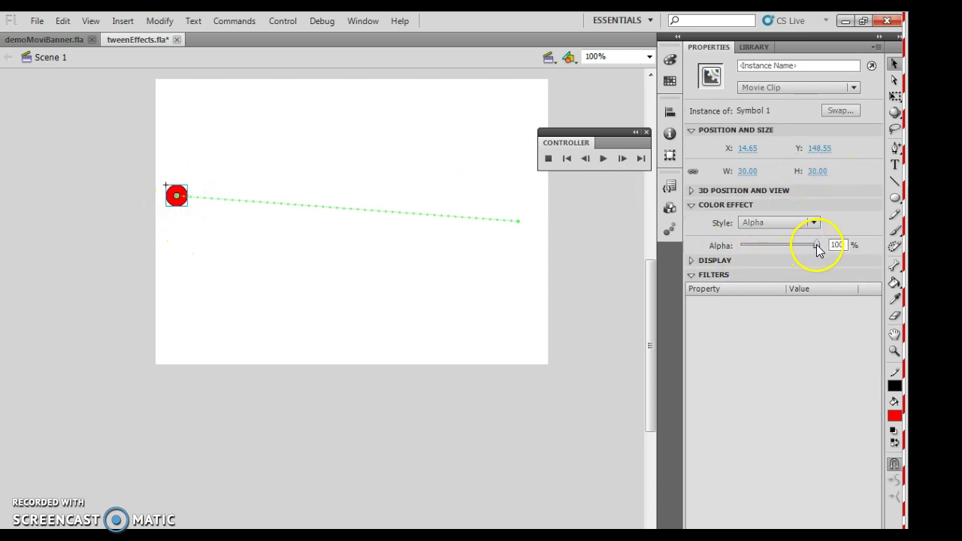
drag(816, 245, 668, 247)
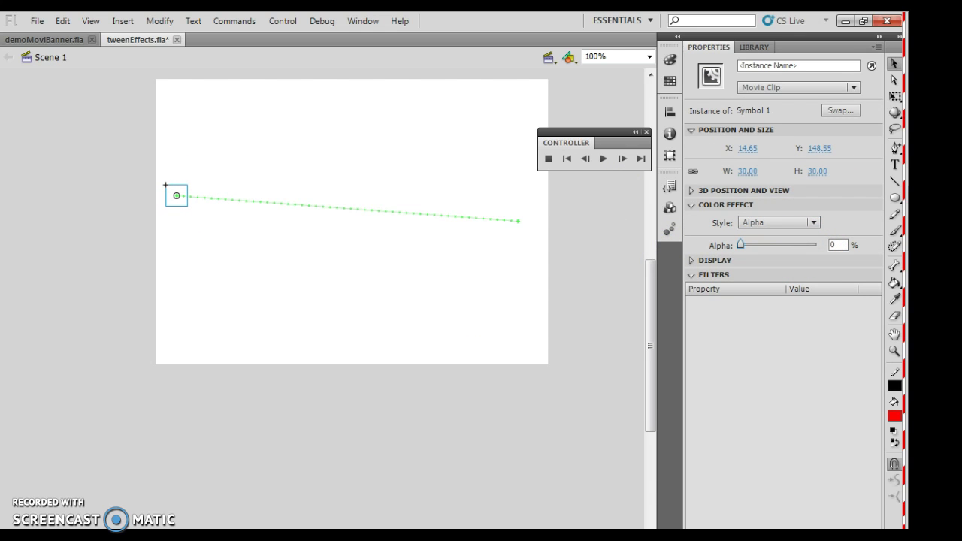
key(Return)
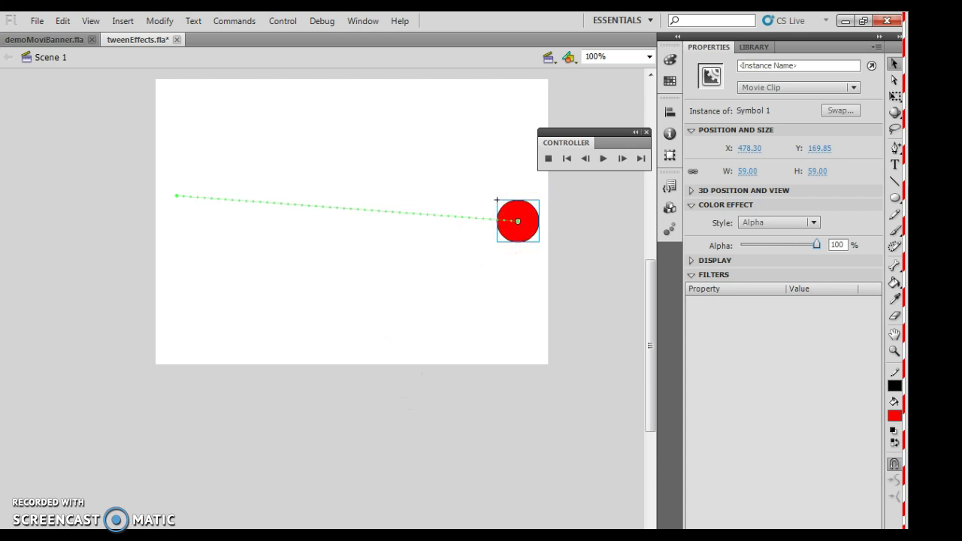
Step: From frame 1, drag the motion path into a downward curve and play it
key(Home)
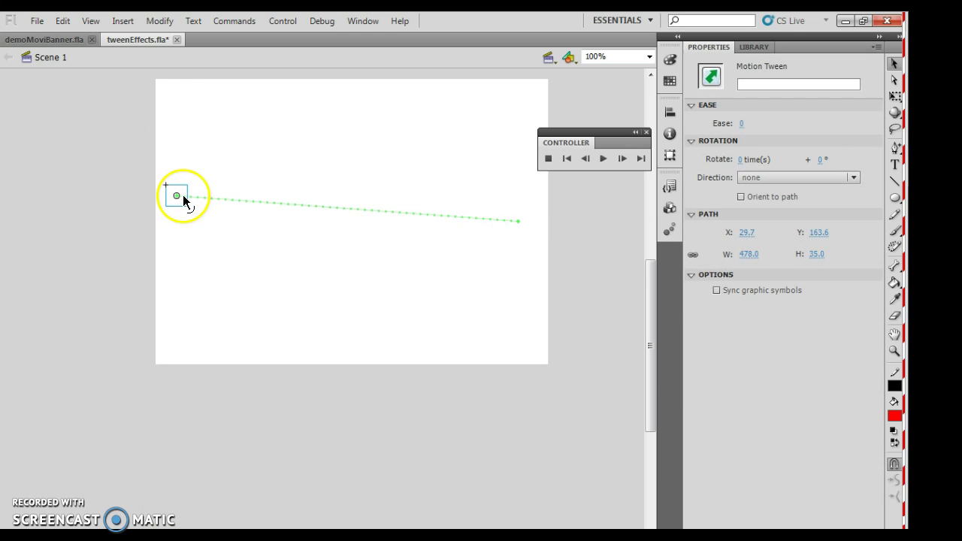
drag(183, 195, 198, 344)
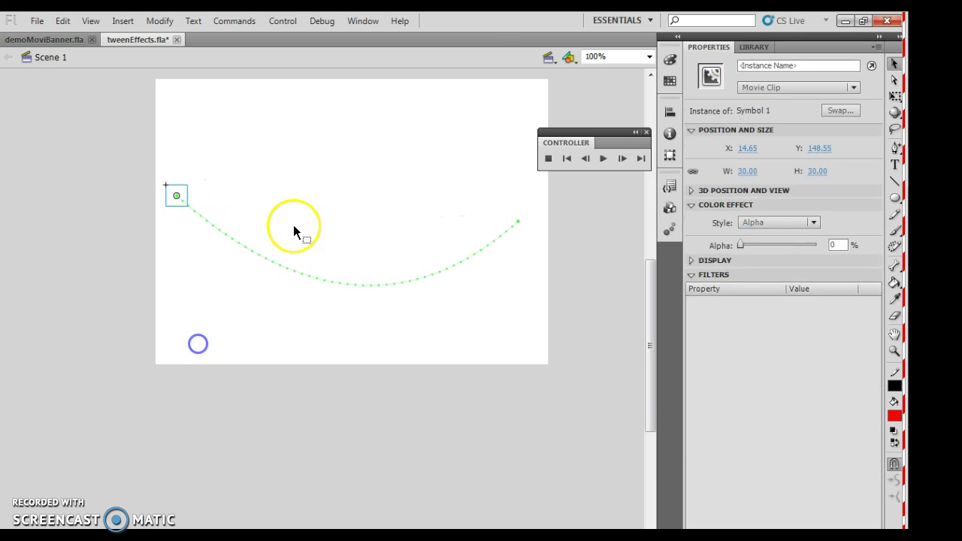
click(603, 159)
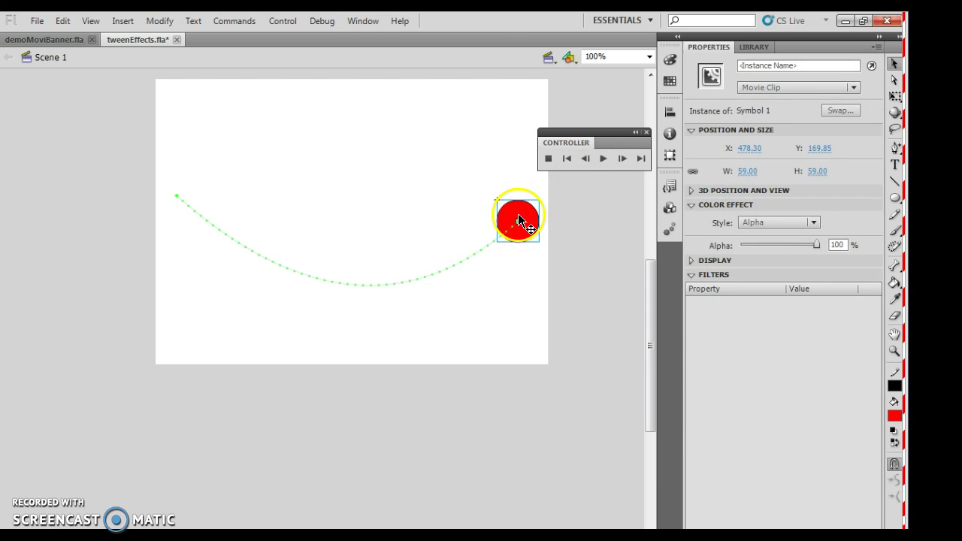
Step: Enlarge the ending circle to 122 px wide and preview the tween from the start
drag(744, 172, 790, 171)
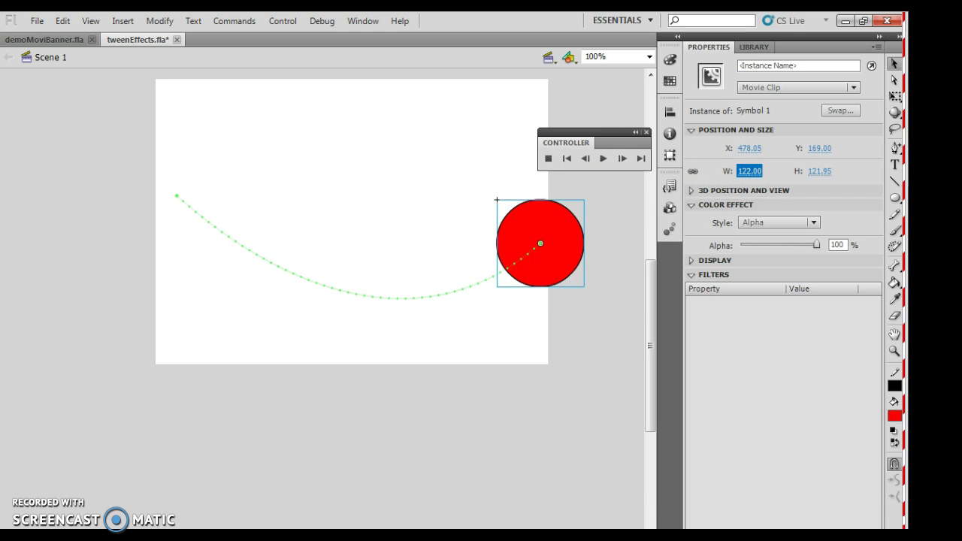
click(276, 281)
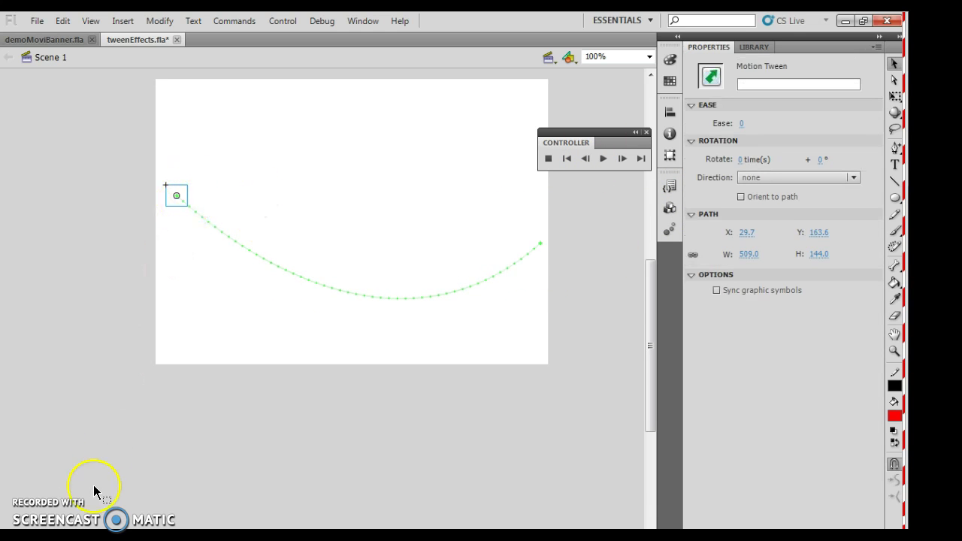
click(186, 504)
key(Return)
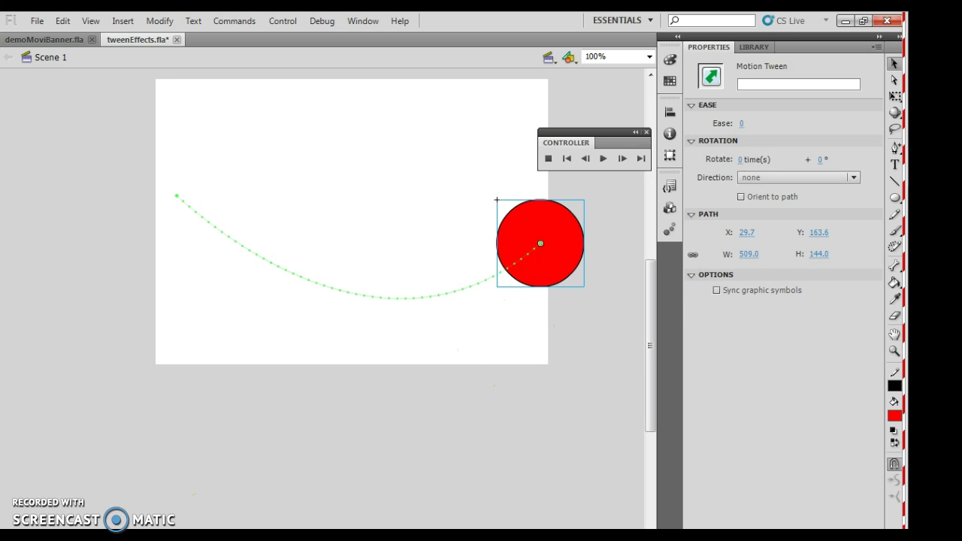
key(Return)
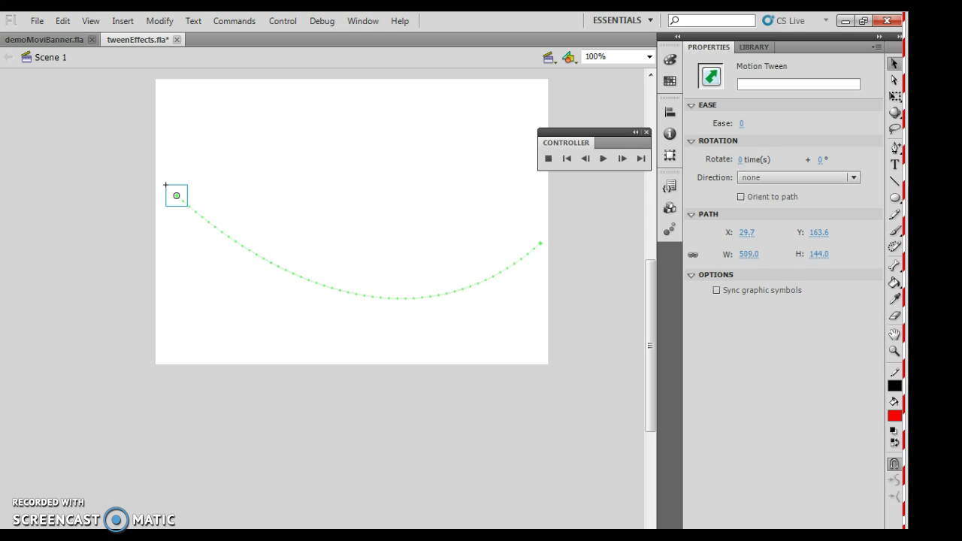
Step: Select the start circle, toggle the Filters section, and restore the window to reveal the Timeline
click(185, 197)
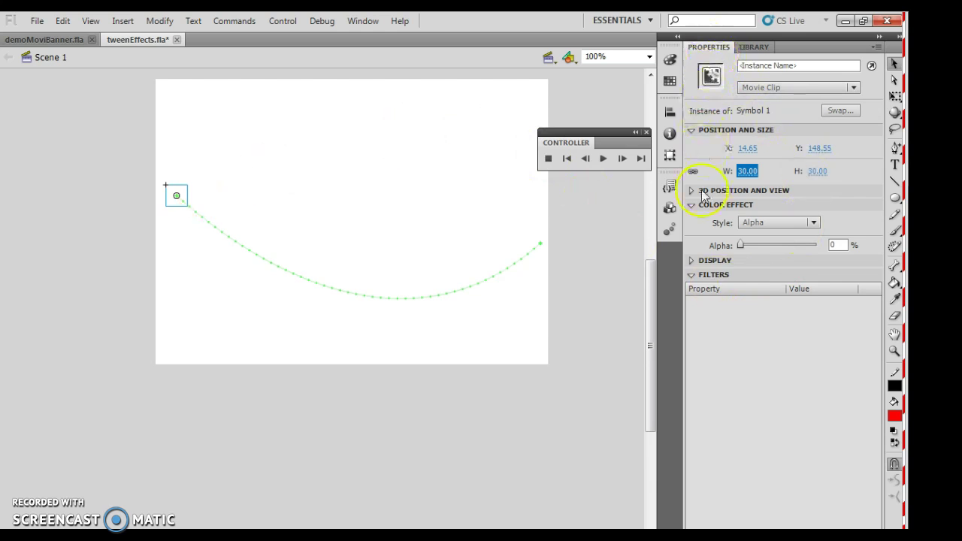
click(691, 275)
click(692, 276)
click(862, 21)
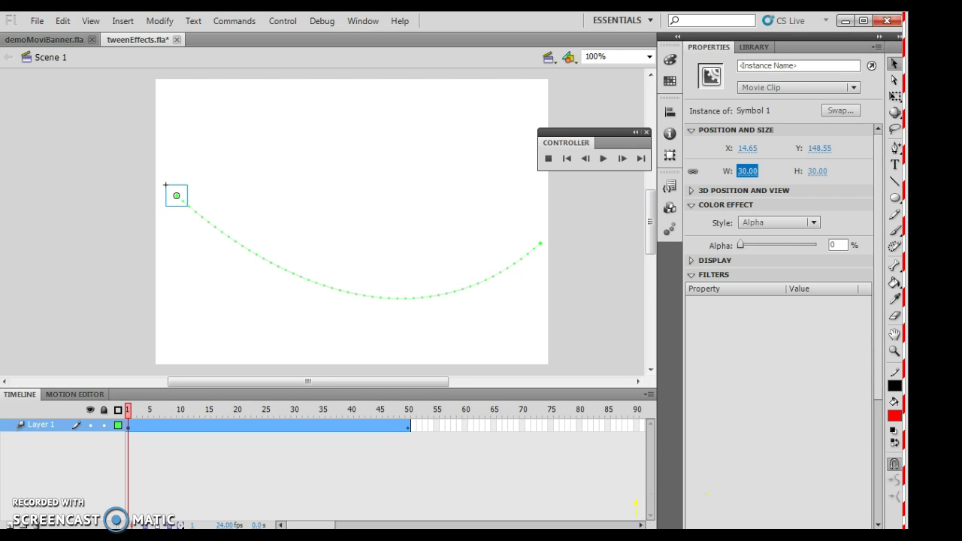
Step: Scrub the ball's Drop Shadow filter angle to 100° in the Properties panel
mouse_move(545, 25)
mouse_down()
mouse_move(552, 45)
mouse_move(541, 22)
mouse_move(516, 25)
mouse_move(540, 20)
mouse_up()
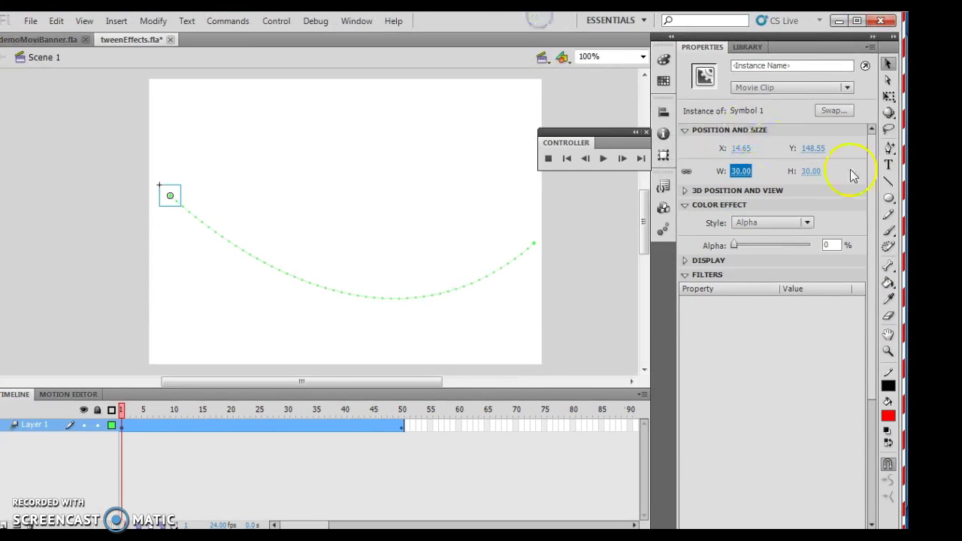
drag(871, 163, 866, 323)
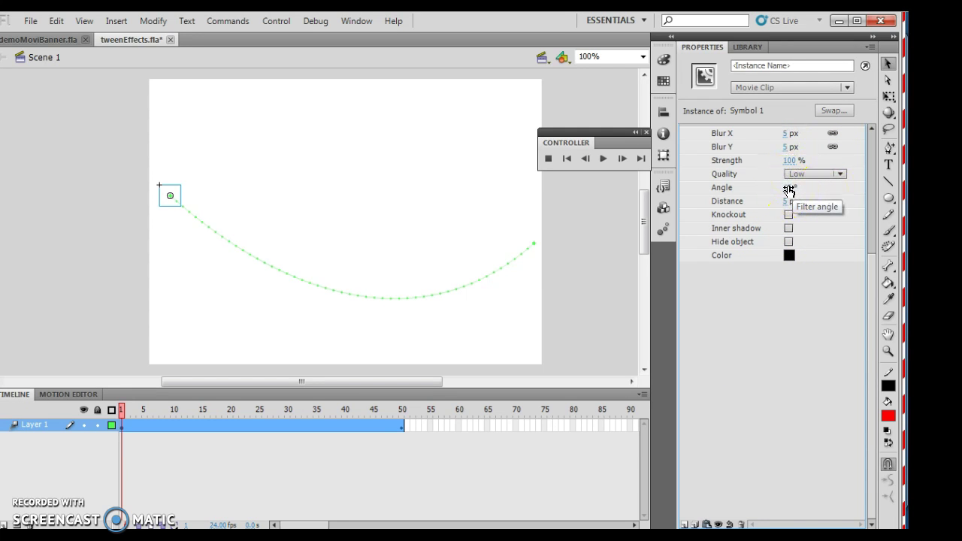
drag(788, 190, 828, 189)
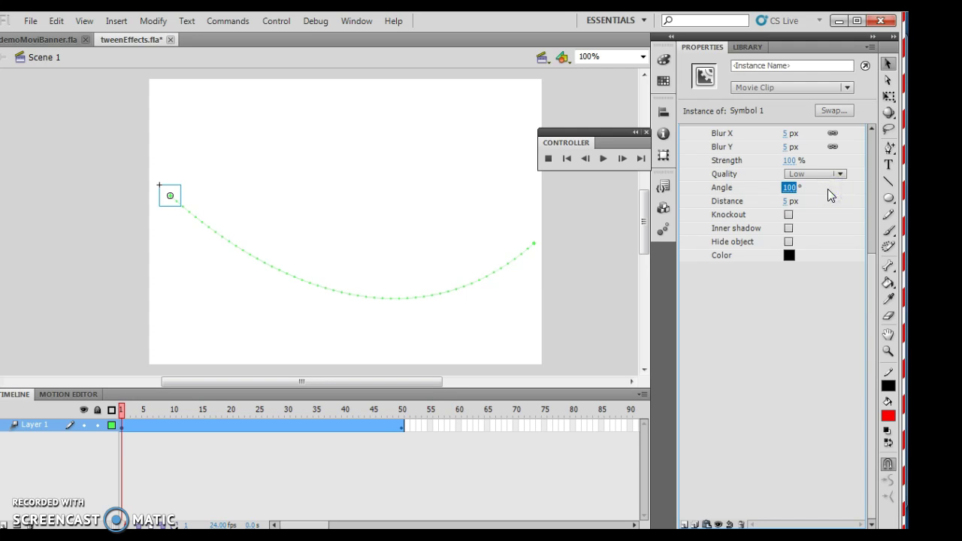
click(123, 412)
click(147, 510)
key(Return)
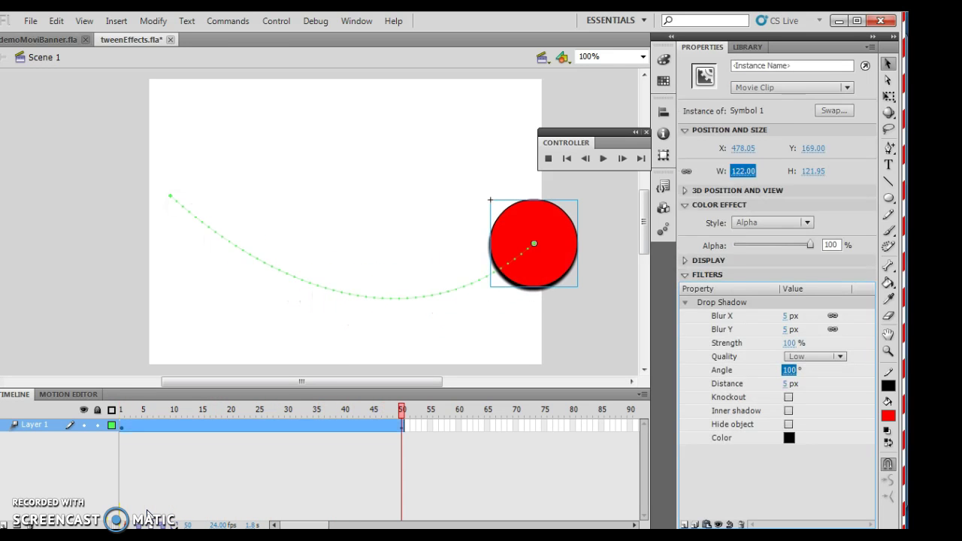
click(32, 476)
click(303, 363)
key(Return)
Step: At frame 1, select the small ball at the path start to show its filters
click(122, 415)
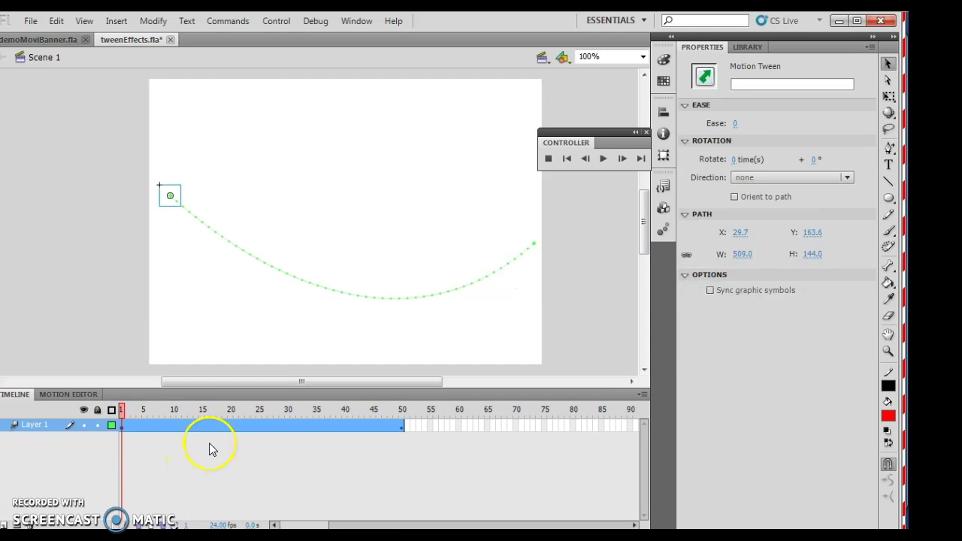
click(173, 202)
click(293, 144)
click(262, 182)
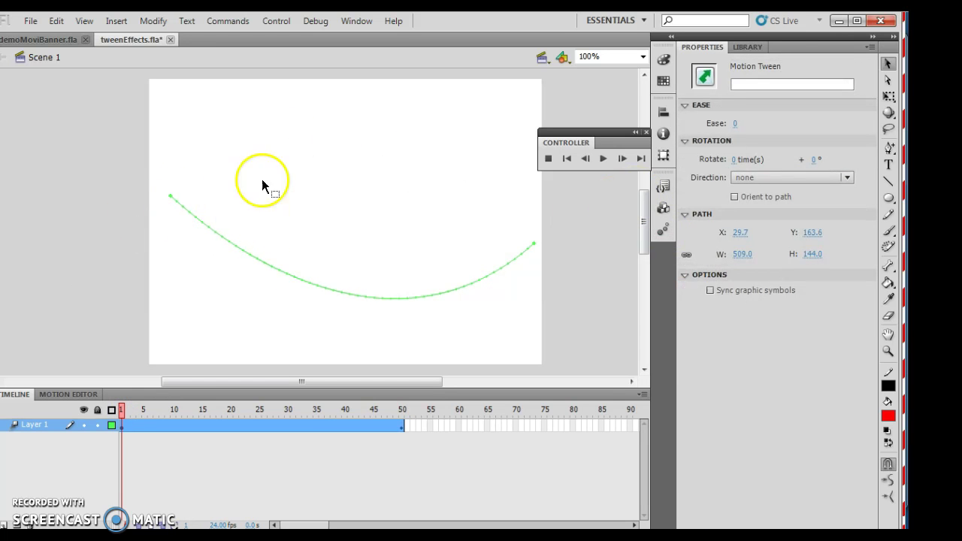
click(178, 198)
click(172, 199)
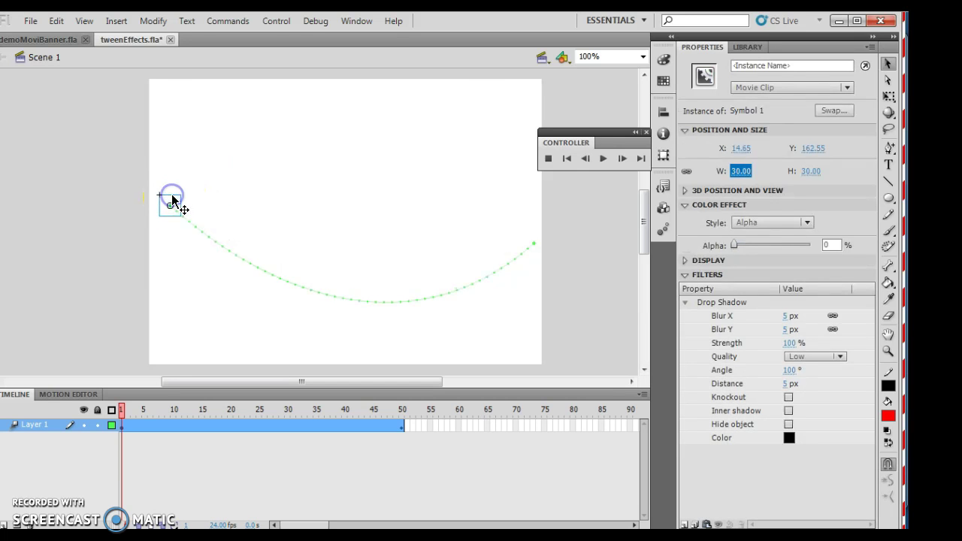
click(603, 156)
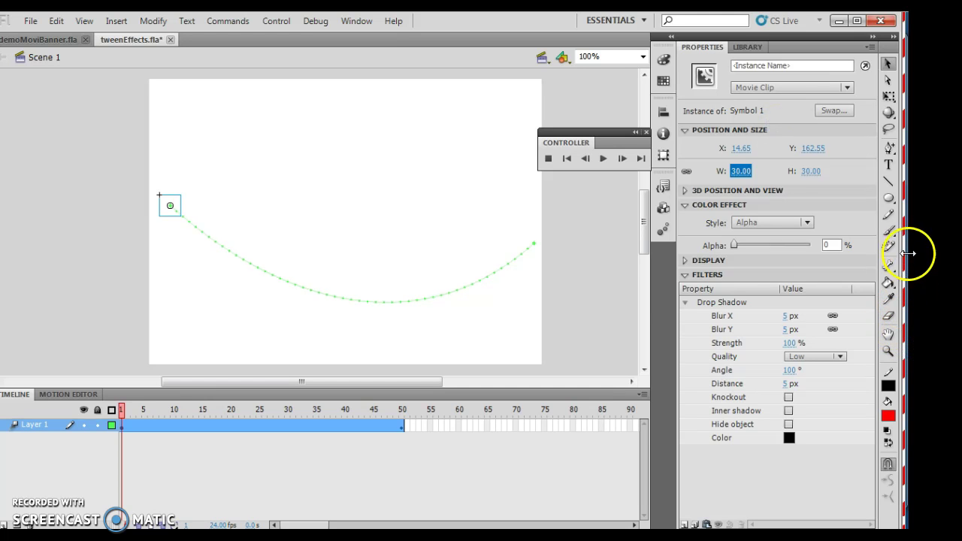
Step: Delete the Drop Shadow filter from the ball and play the animation to check
click(720, 302)
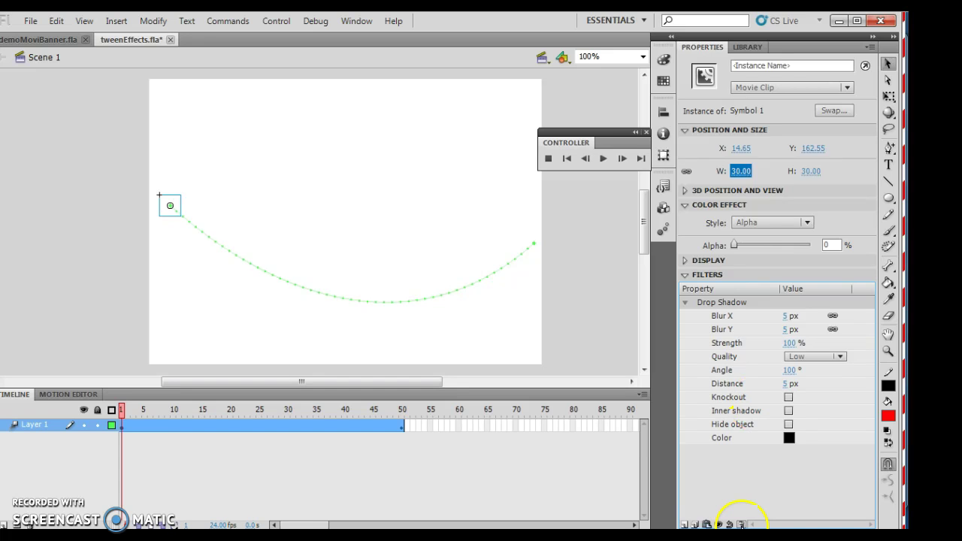
click(741, 525)
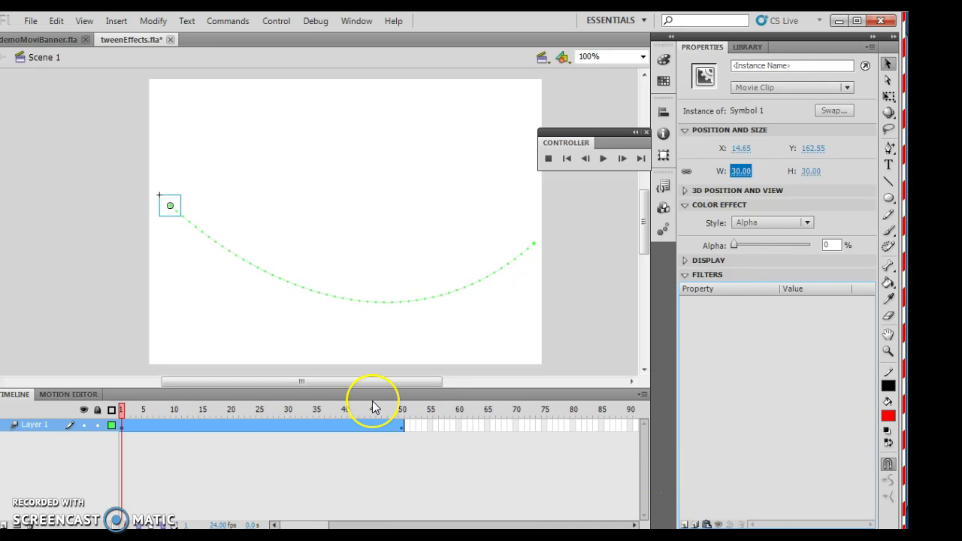
key(Return)
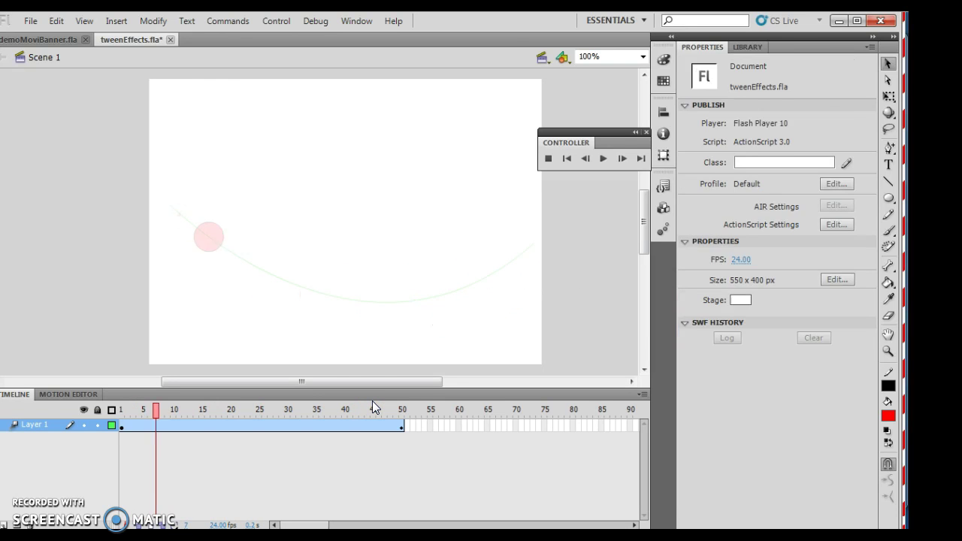
key(Return)
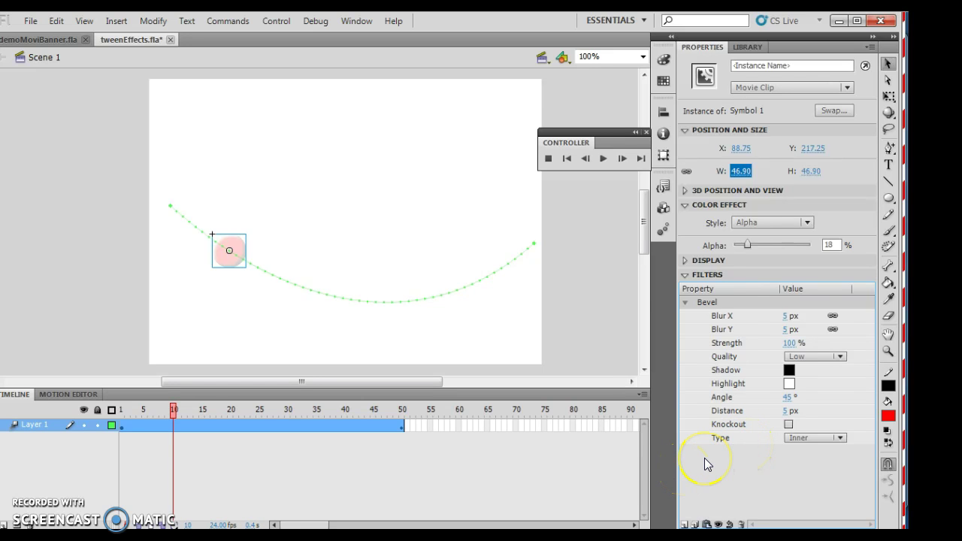
Step: Add a Drop Shadow filter (5 px blur, 45°, 5 px distance) below the Bevel and preview the animation
key(Return)
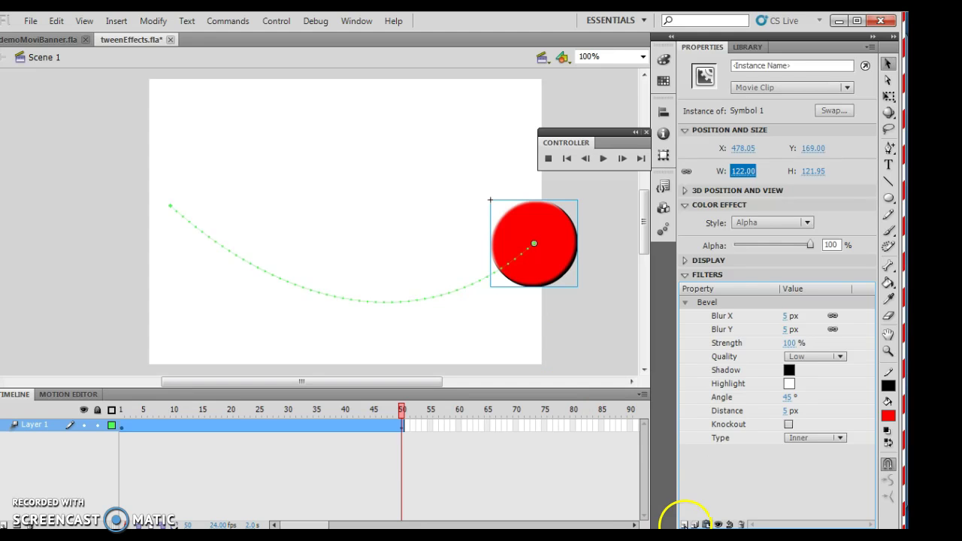
click(685, 524)
click(762, 508)
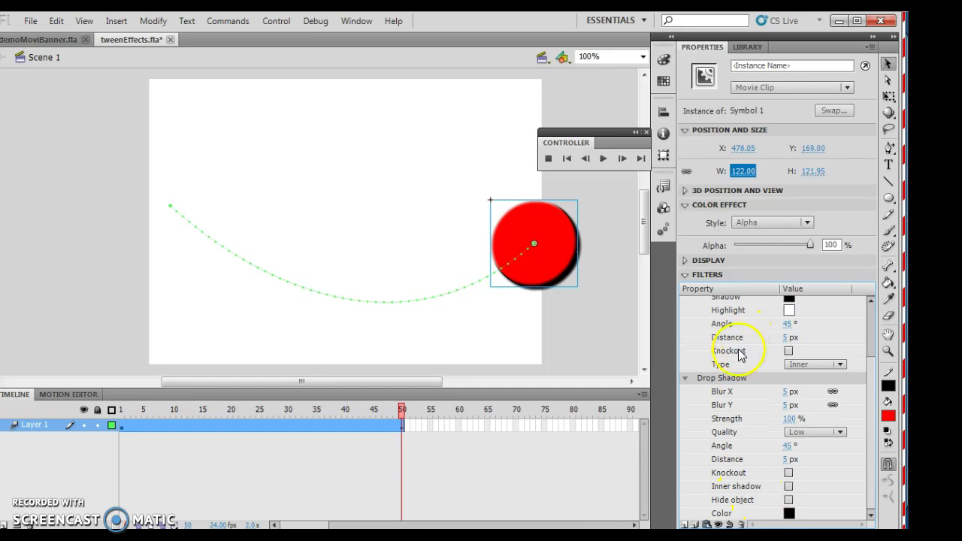
click(682, 380)
key(Return)
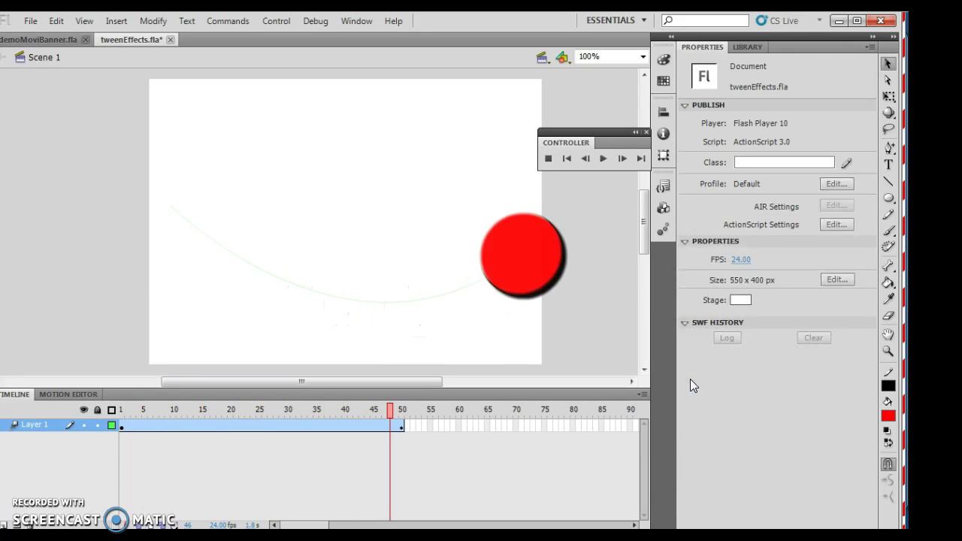
key(Return)
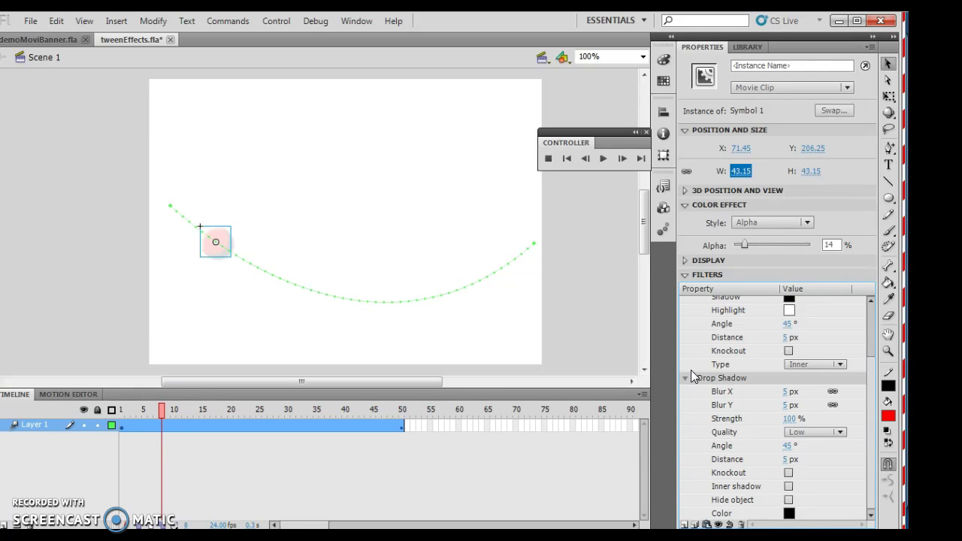
Step: Select the tween at frame 1 and show the Motion Presets panel from the Window menu
click(701, 376)
click(122, 422)
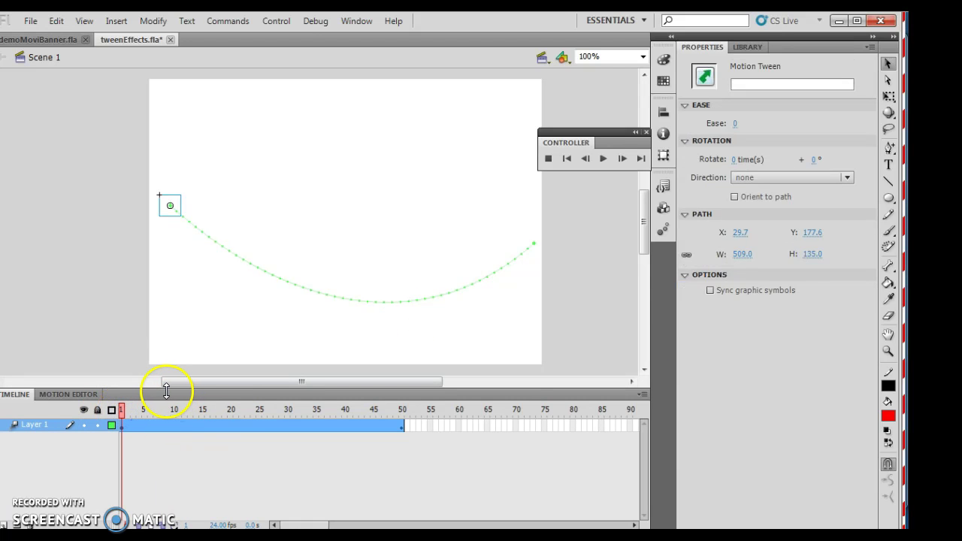
click(368, 21)
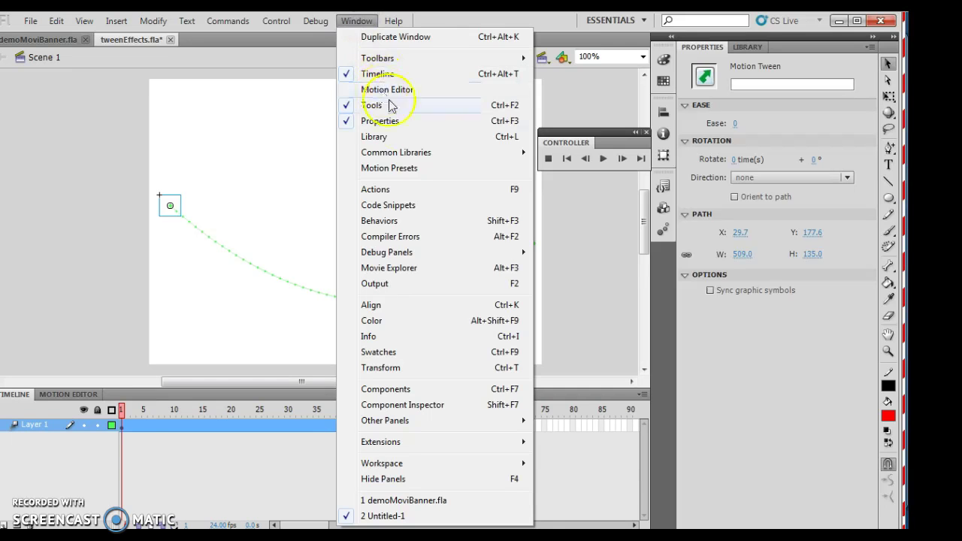
click(391, 168)
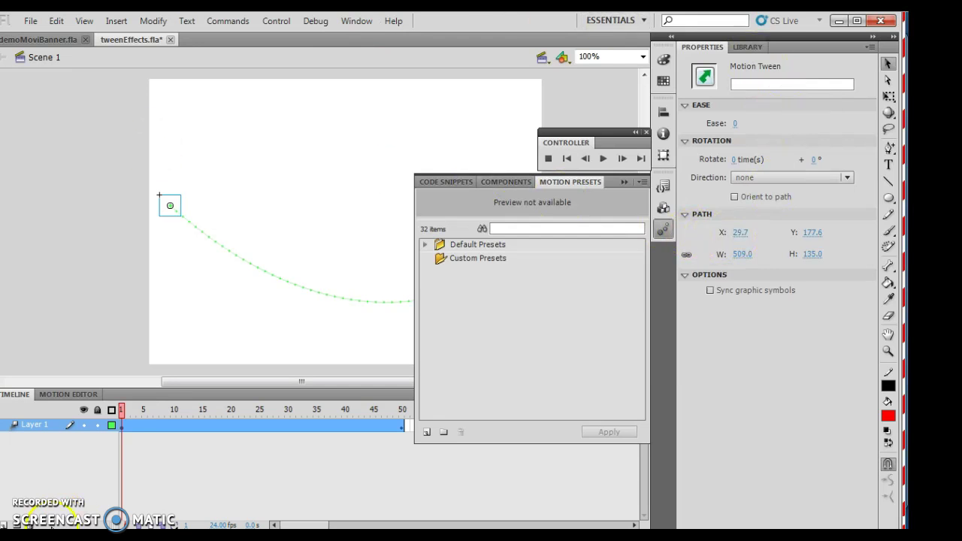
click(196, 325)
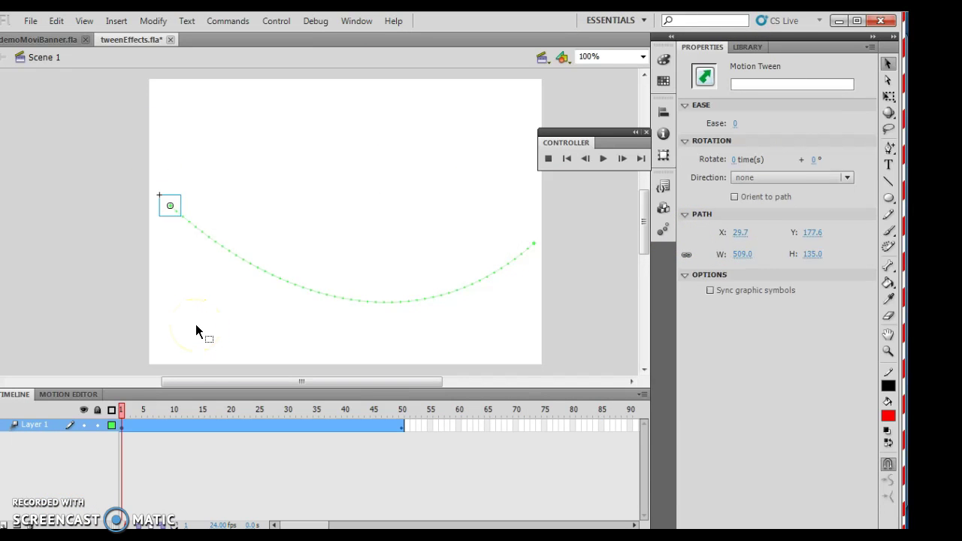
click(356, 21)
click(388, 169)
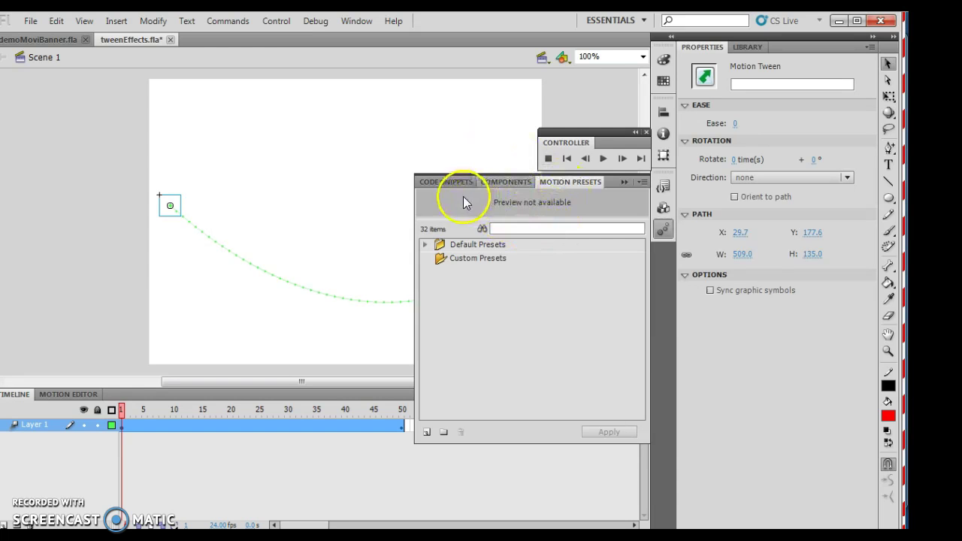
Step: Move the Motion Presets panel off the stage and expand the Default Presets folder
click(490, 240)
click(607, 200)
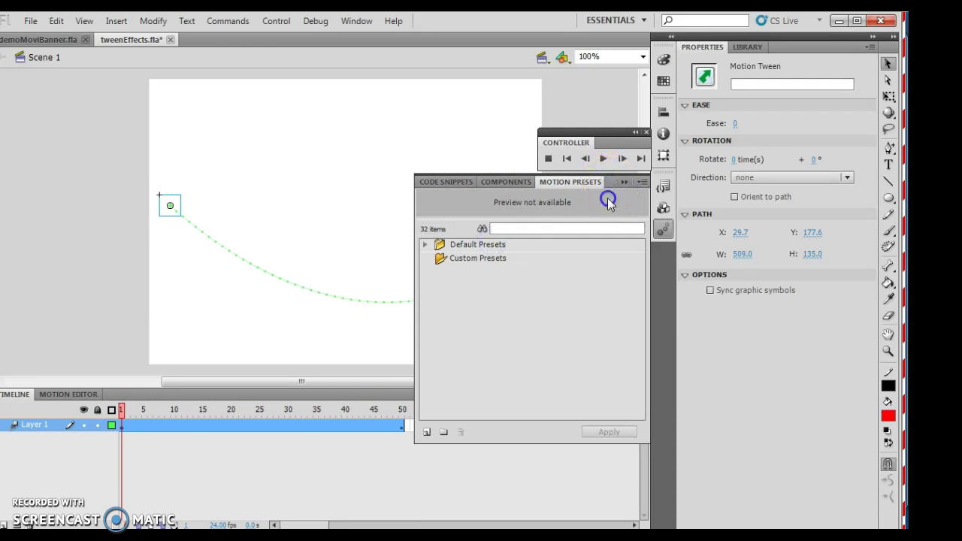
drag(610, 185, 768, 207)
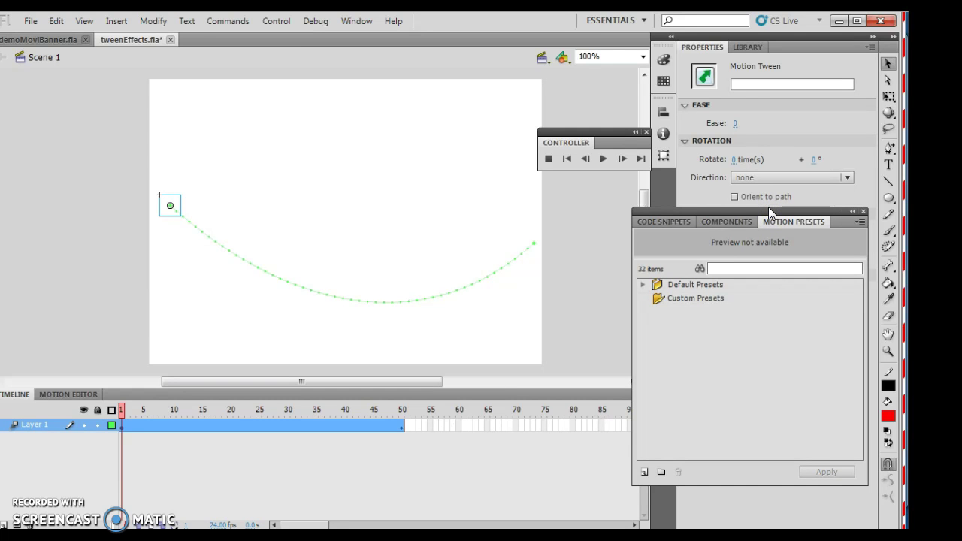
click(643, 286)
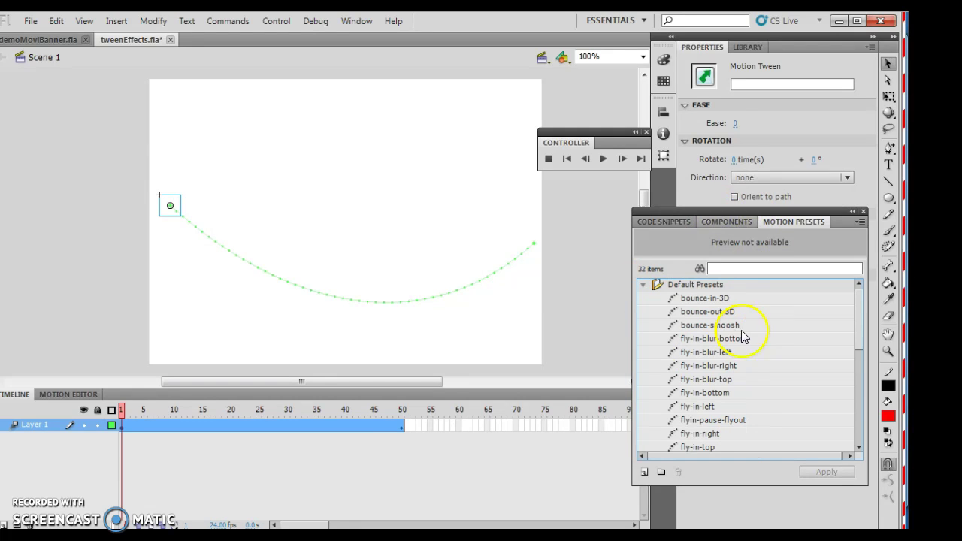
Step: Apply bounce-smoosh to the red ball, replacing its old motion so the tween runs to frame 75
click(171, 205)
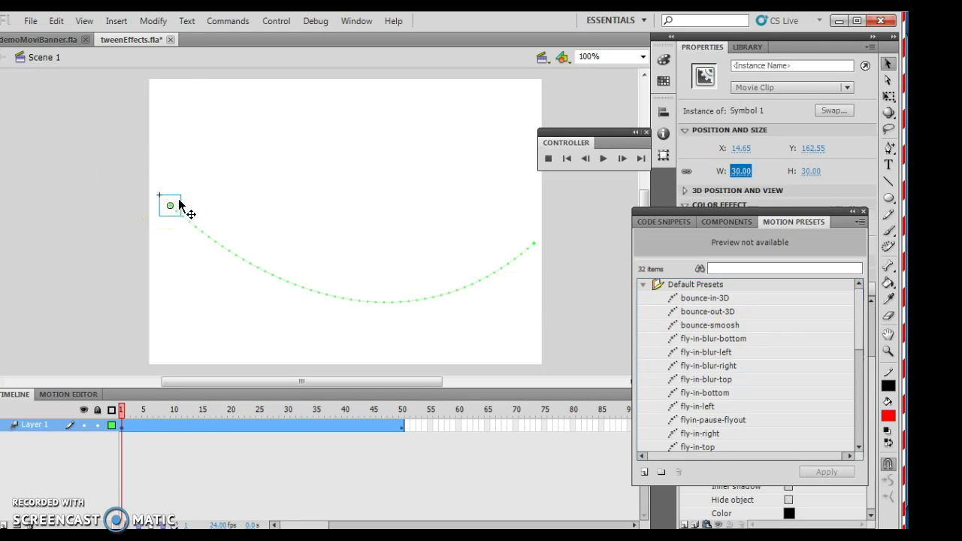
click(423, 258)
click(729, 325)
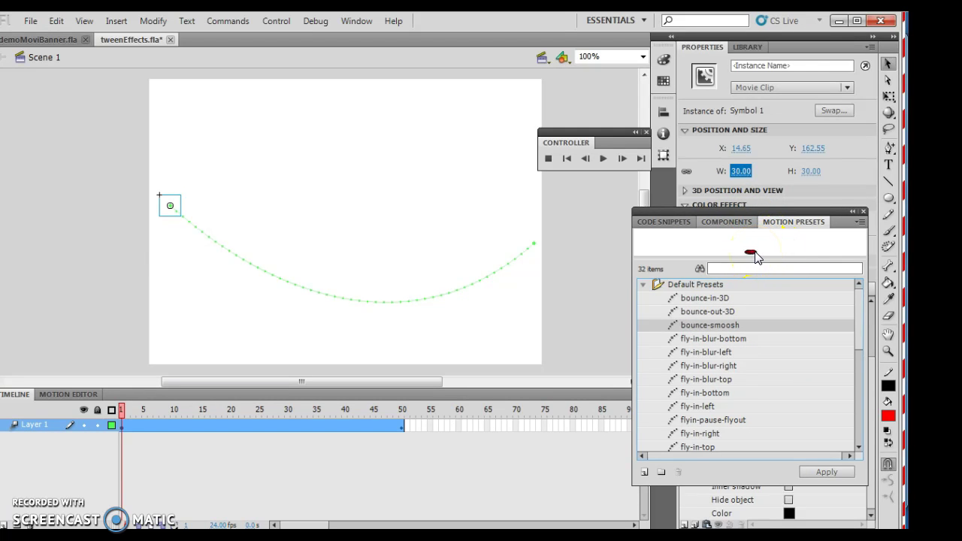
click(826, 472)
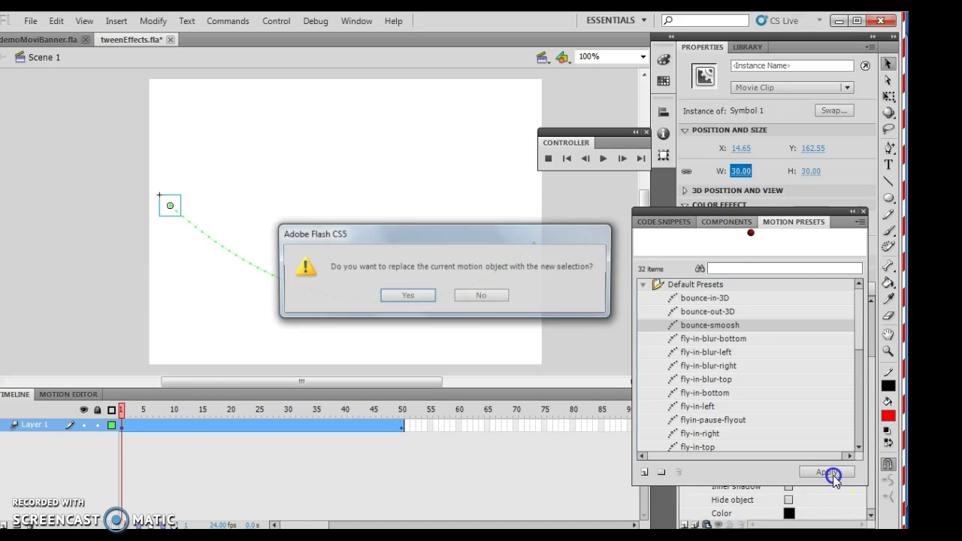
click(417, 297)
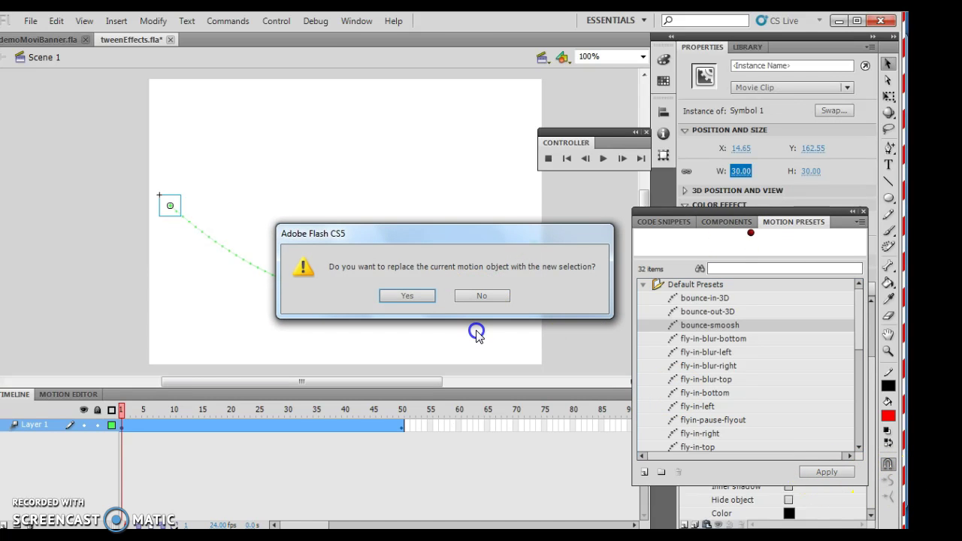
click(413, 297)
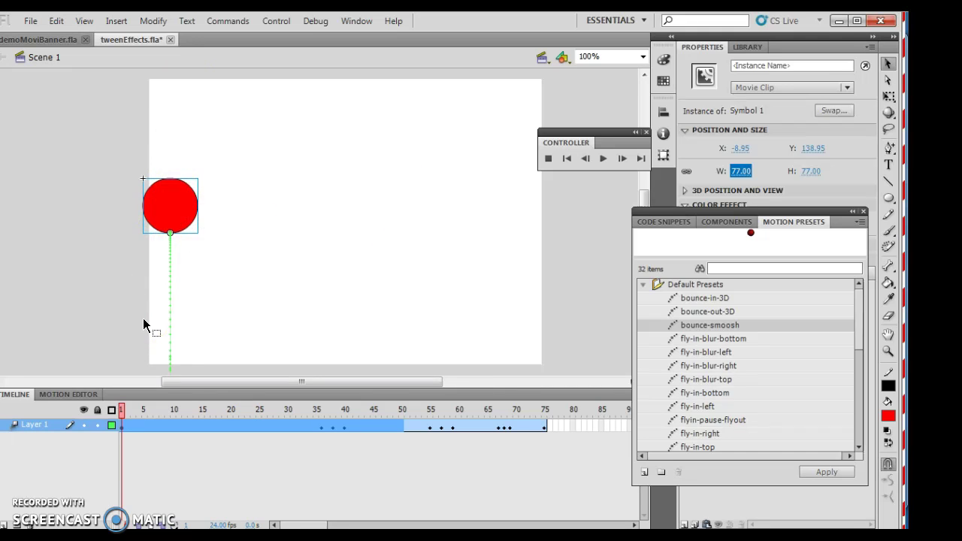
Step: Move the ball to the top of the stage and bow its bounce path out to the right
click(166, 204)
drag(166, 205, 332, 138)
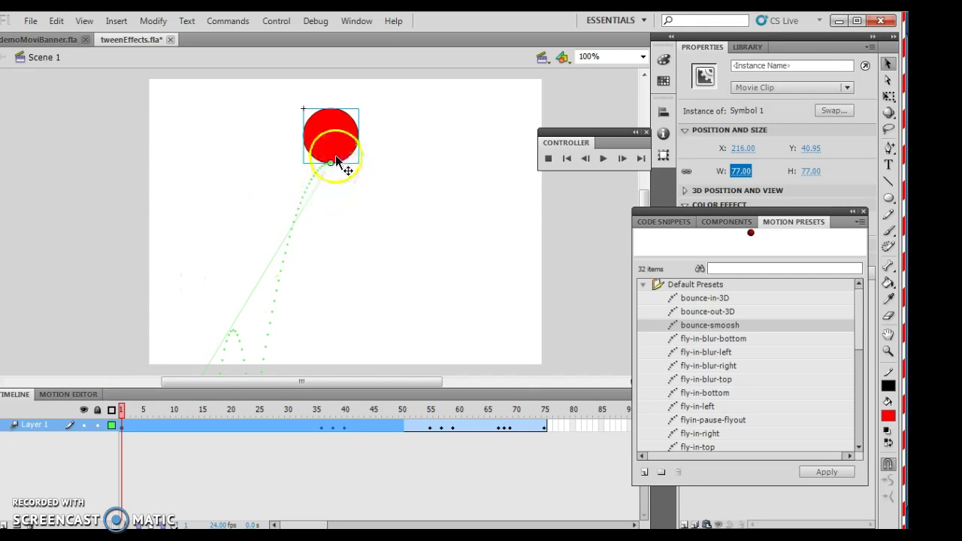
drag(321, 127, 210, 116)
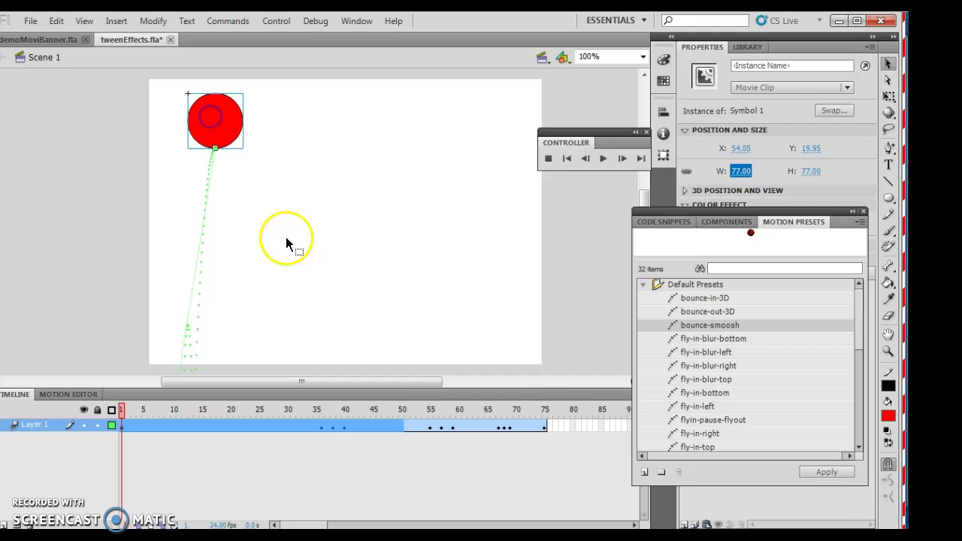
drag(214, 149, 310, 150)
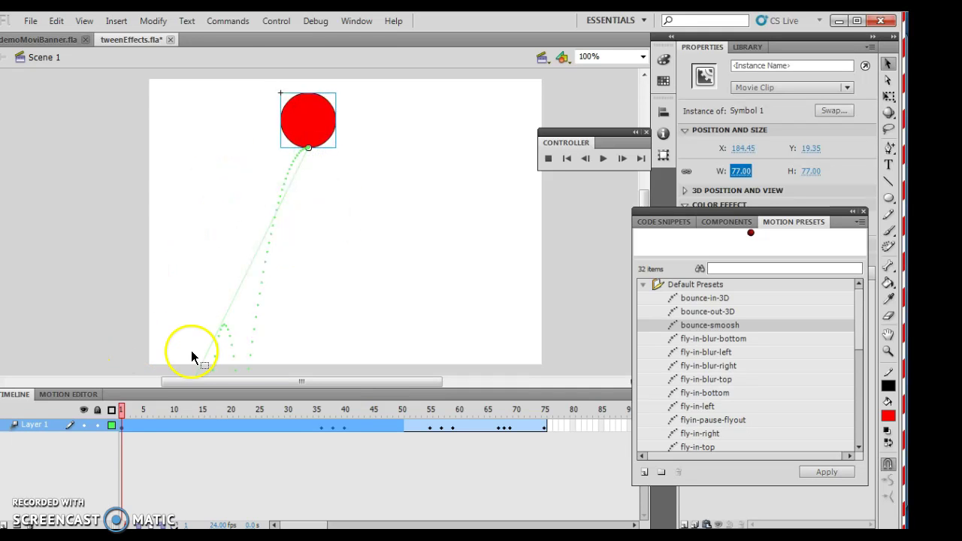
drag(204, 358, 364, 293)
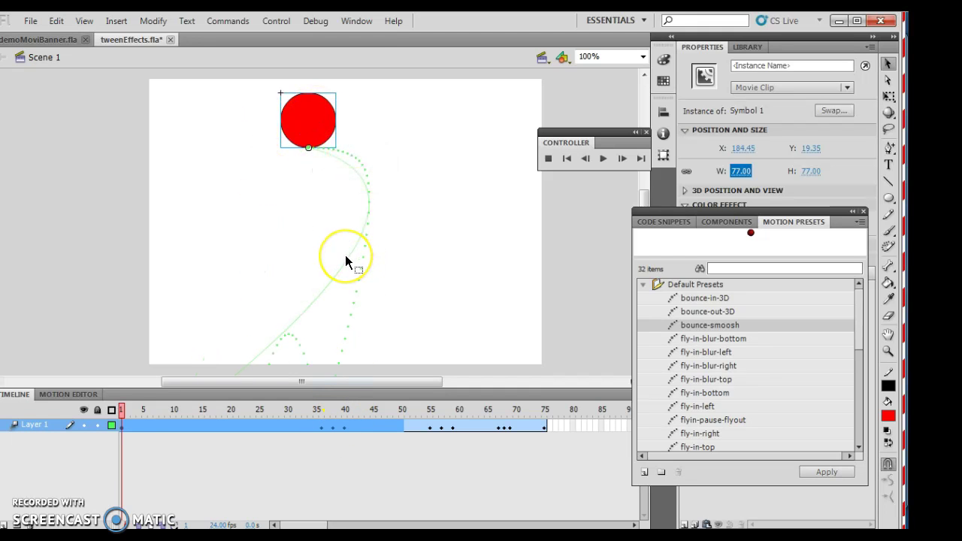
click(375, 262)
click(382, 260)
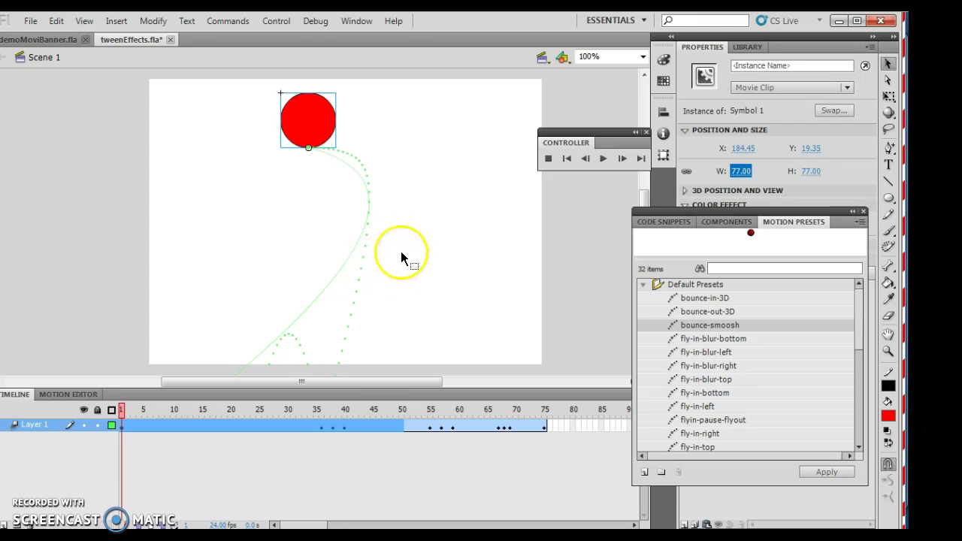
Step: Zoom the stage to 50% magnification and select the tween span to show its properties
click(83, 22)
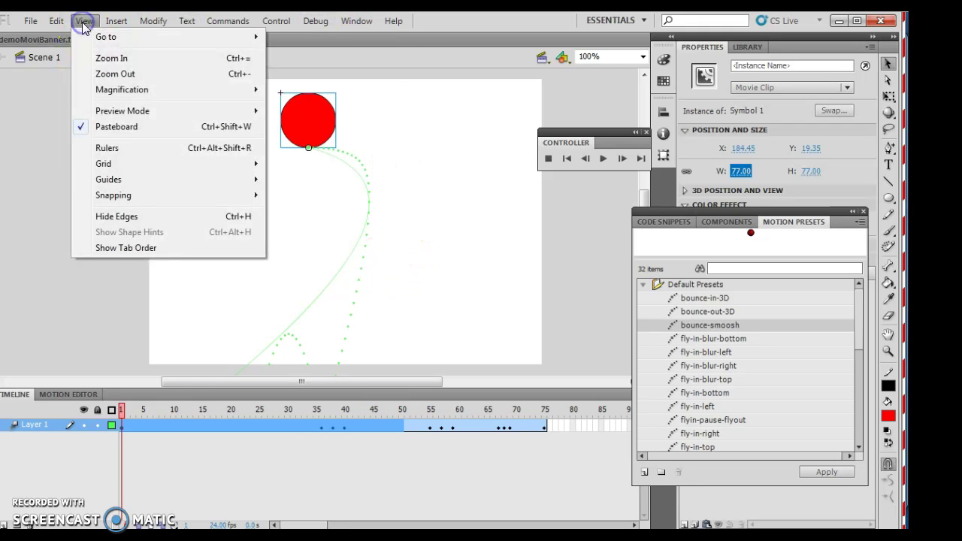
mouse_move(135, 91)
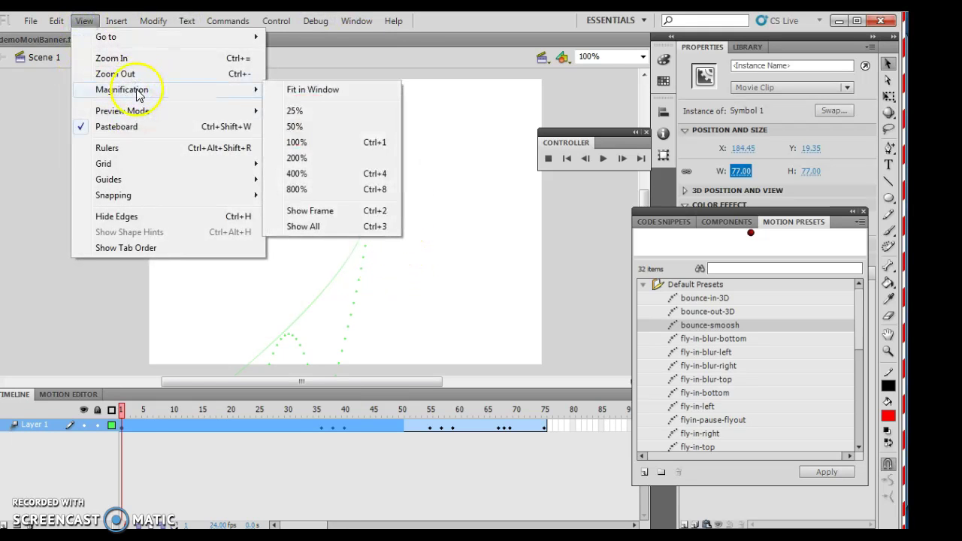
click(305, 127)
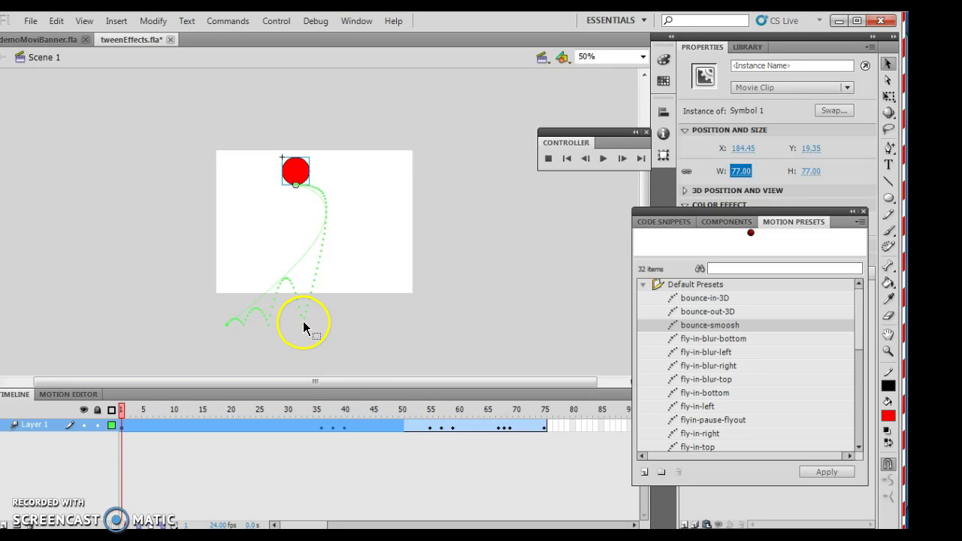
click(121, 422)
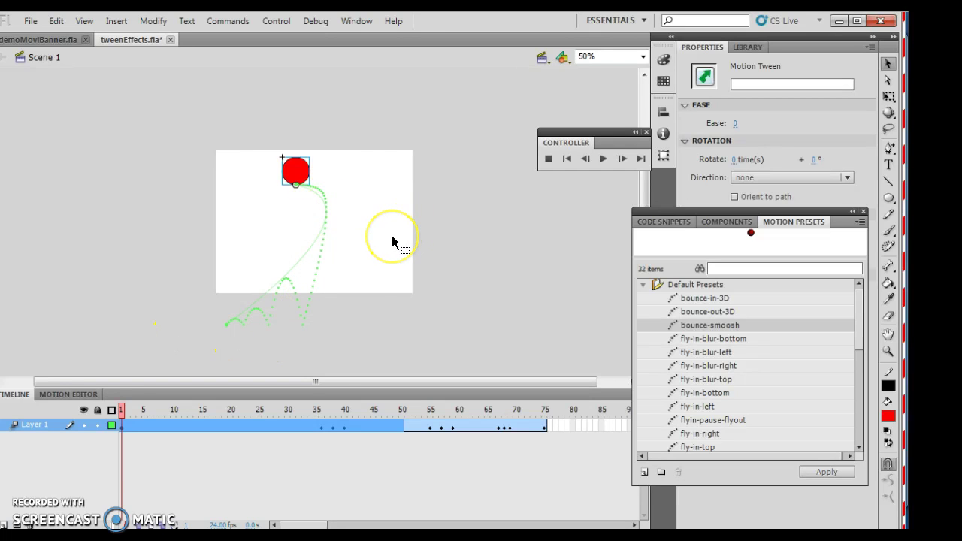
Step: Nudge the ball with the arrow keys to the stage's top edge at X 220.45, Y 5.35
click(309, 174)
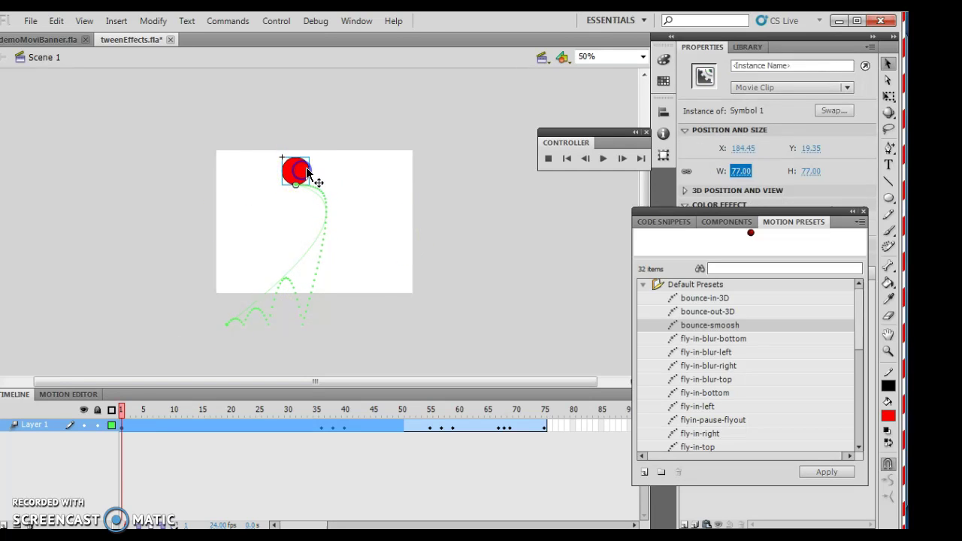
key(Down)
key(Down)
key(Down)
key(Down)
key(Down)
key(Down)
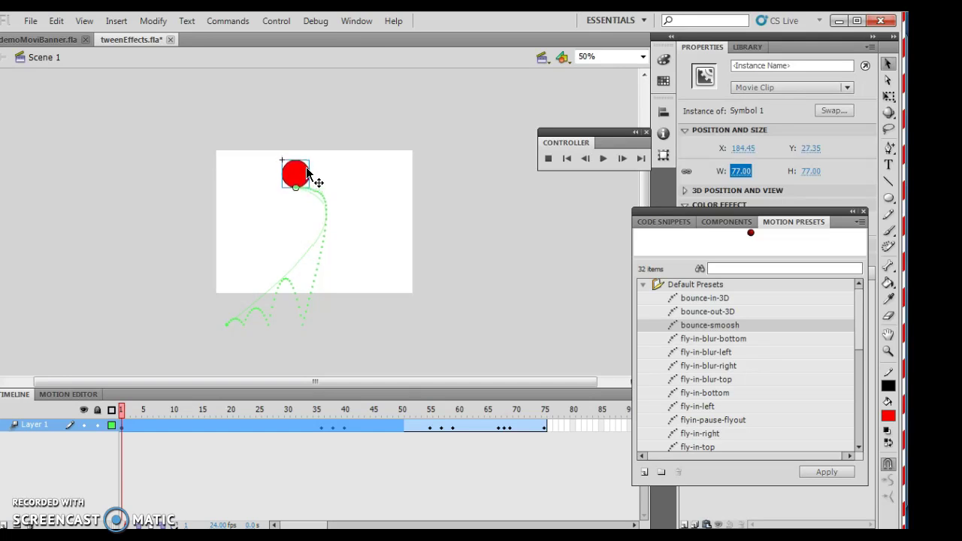
key(shift+Right)
key(shift+Right)
key(shift+Right)
key(Up)
key(Up)
key(Up)
key(Up)
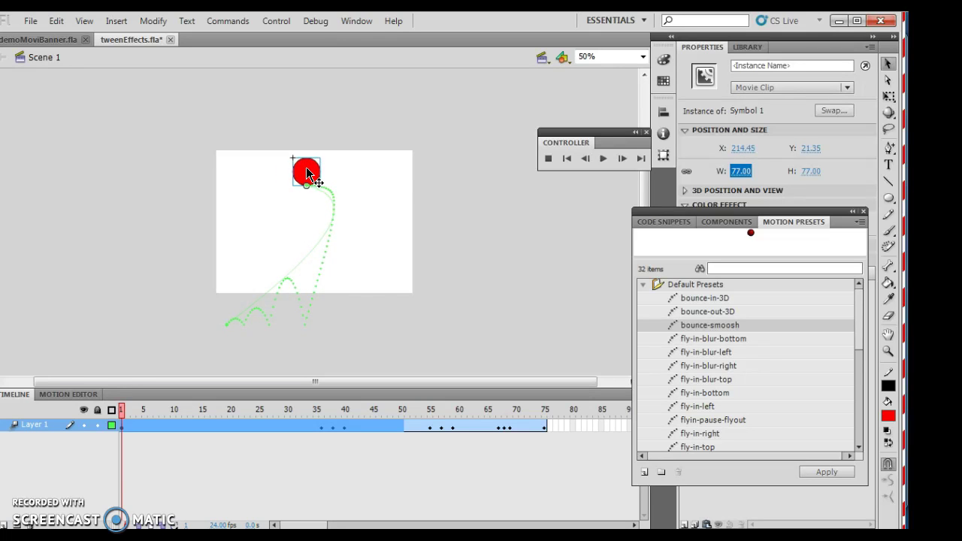
key(Up)
key(Up)
key(Up)
key(Up)
key(Up)
key(Up)
key(Up)
key(Up)
key(Up)
key(Up)
key(Up)
key(Up)
key(Up)
key(Up)
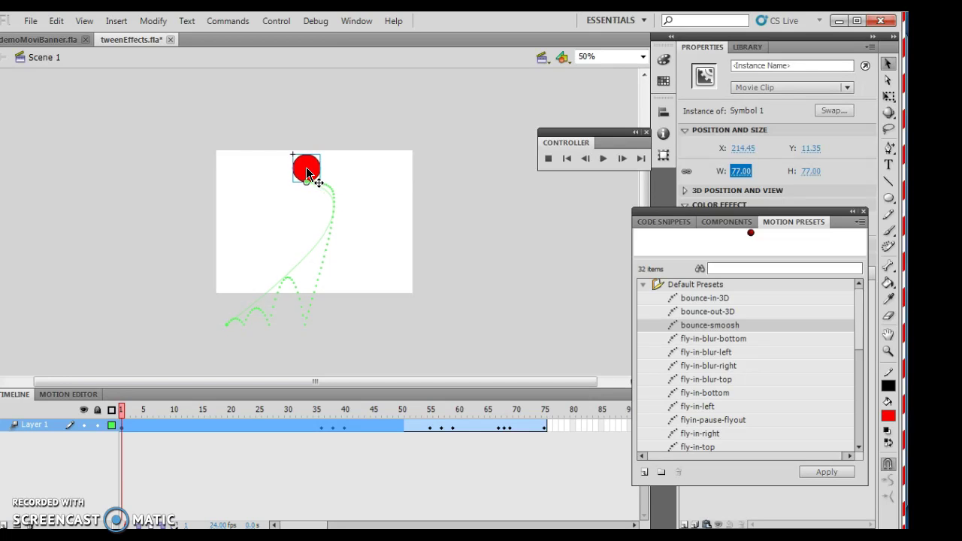
key(Up)
key(Up)
key(Up)
key(Up)
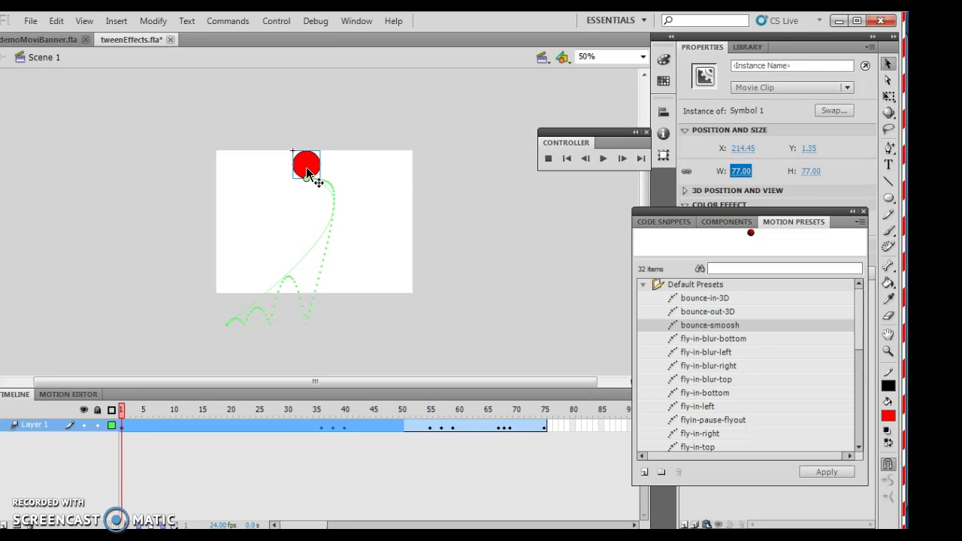
key(Up)
key(Up)
key(Down)
key(Down)
key(Down)
key(Down)
key(Down)
key(Down)
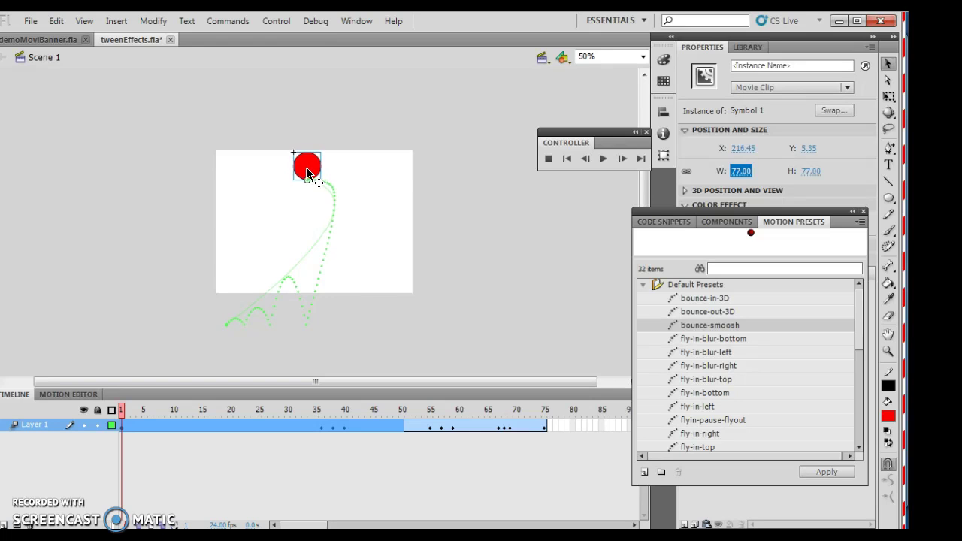
key(Right)
key(Right)
key(Right)
key(Right)
key(Right)
key(Right)
Step: Pull the bounce path's lower end up so the hops land on the stage bottom
mouse_move(279, 279)
mouse_down()
mouse_move(225, 328)
mouse_move(310, 267)
mouse_move(290, 281)
mouse_up()
click(318, 332)
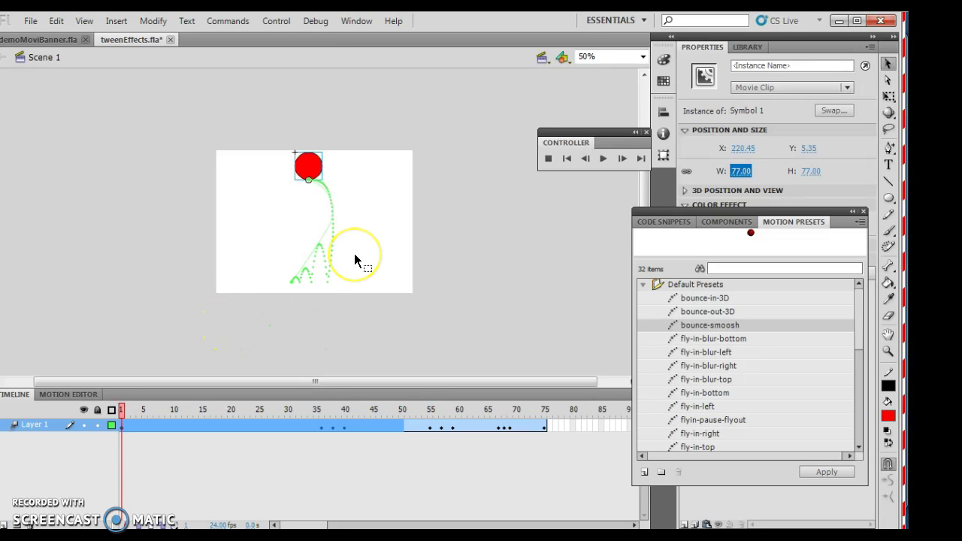
drag(291, 281, 281, 285)
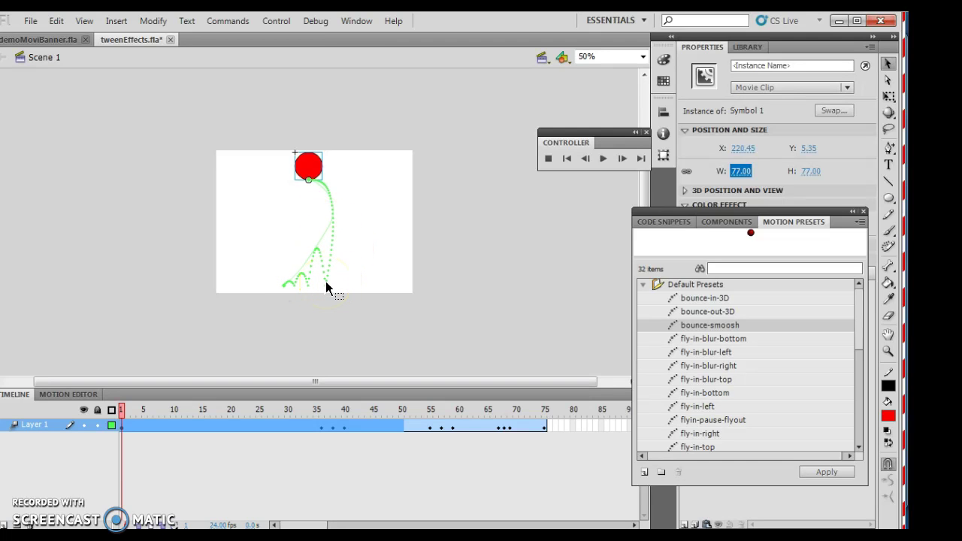
Step: Play and stop the bounce animation preview, then save tweenEffects.fla
key(Return)
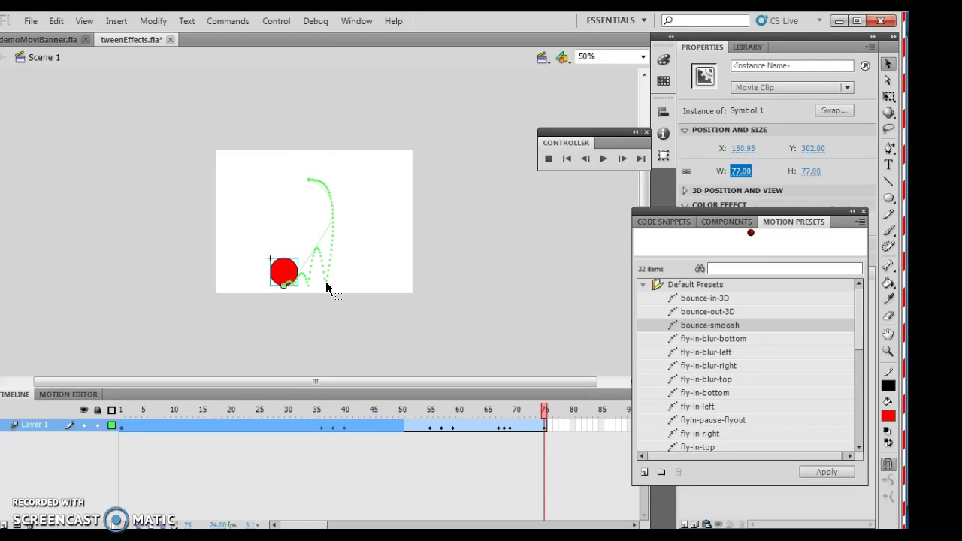
key(Return)
key(Return)
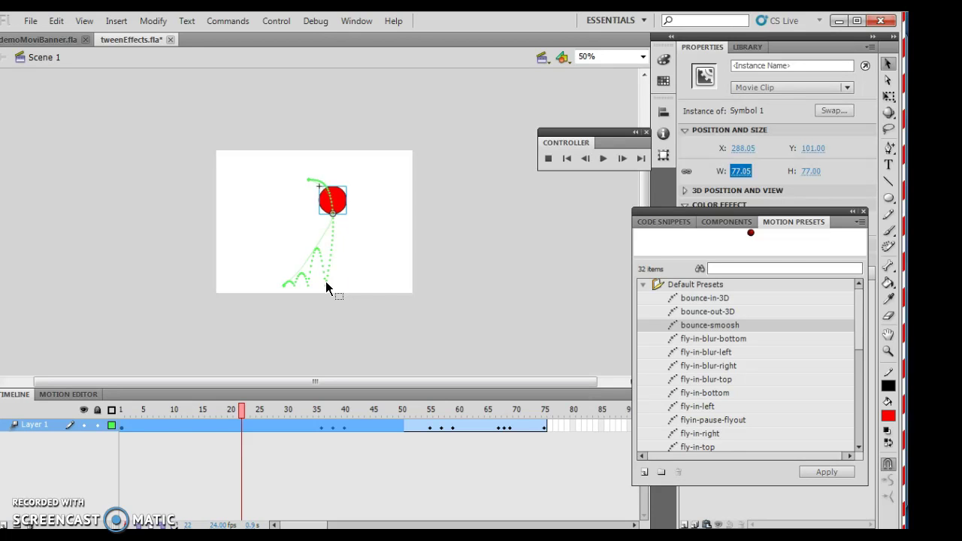
click(30, 21)
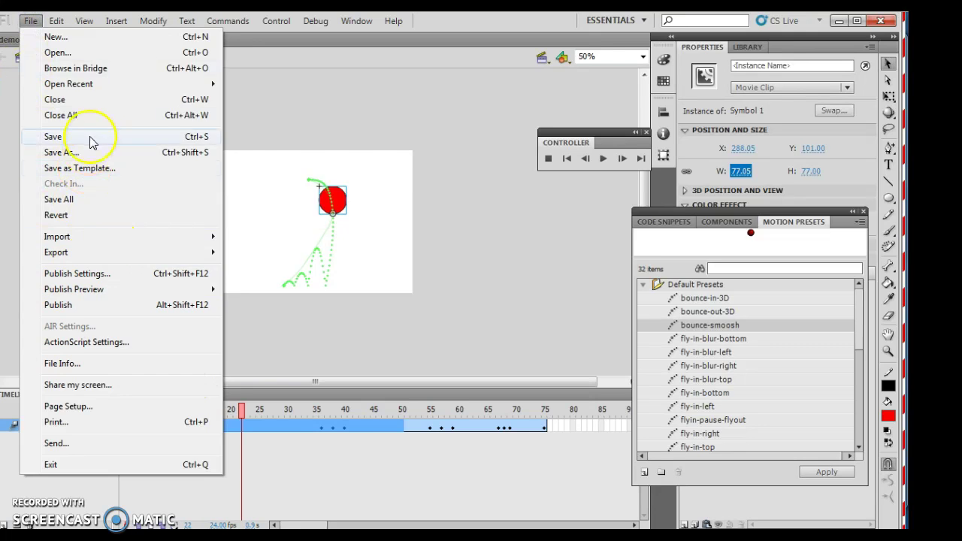
click(61, 137)
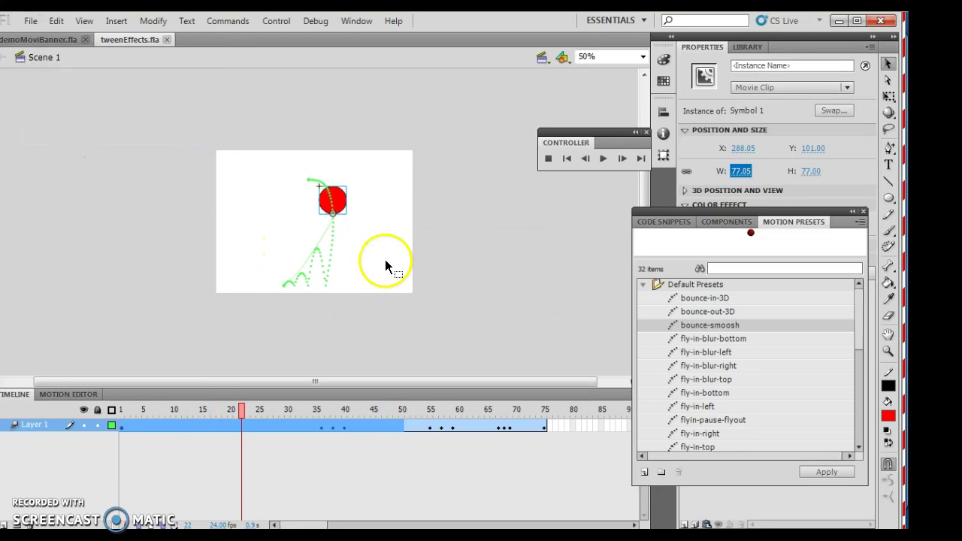